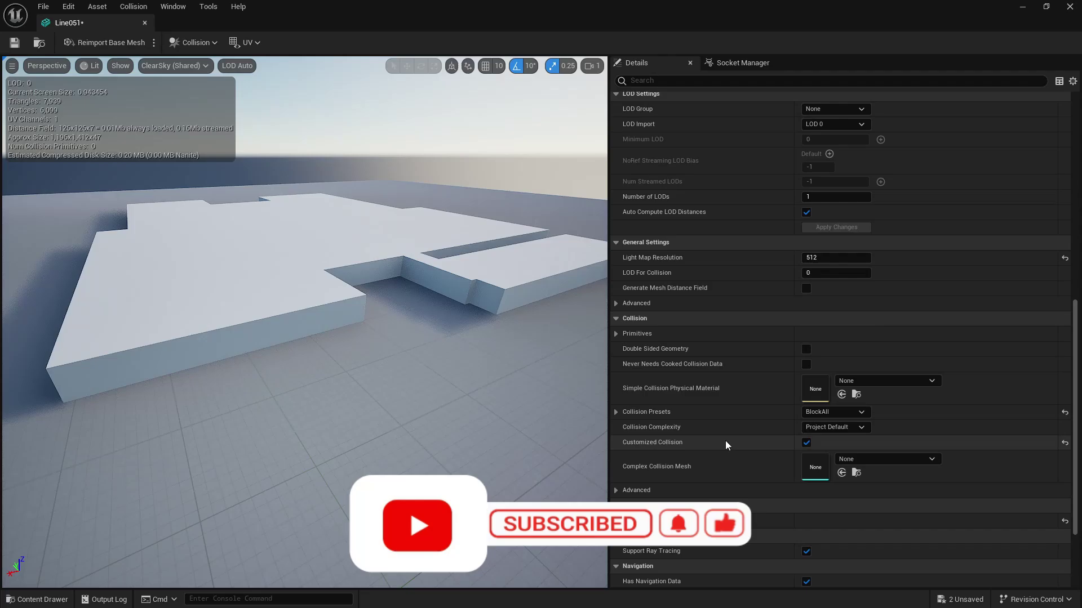
Change the Collision Complexity setting of the Line051 mesh.
click(834, 427)
click(845, 470)
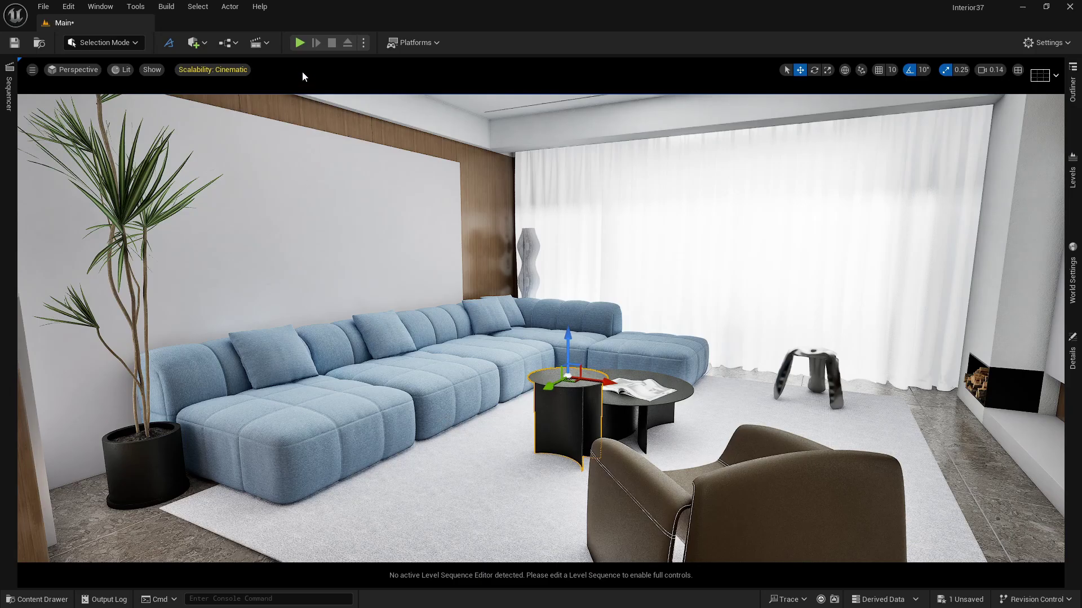
Play the level in the viewport to test moving around the living room without collisions, and stop the play session.
click(300, 43)
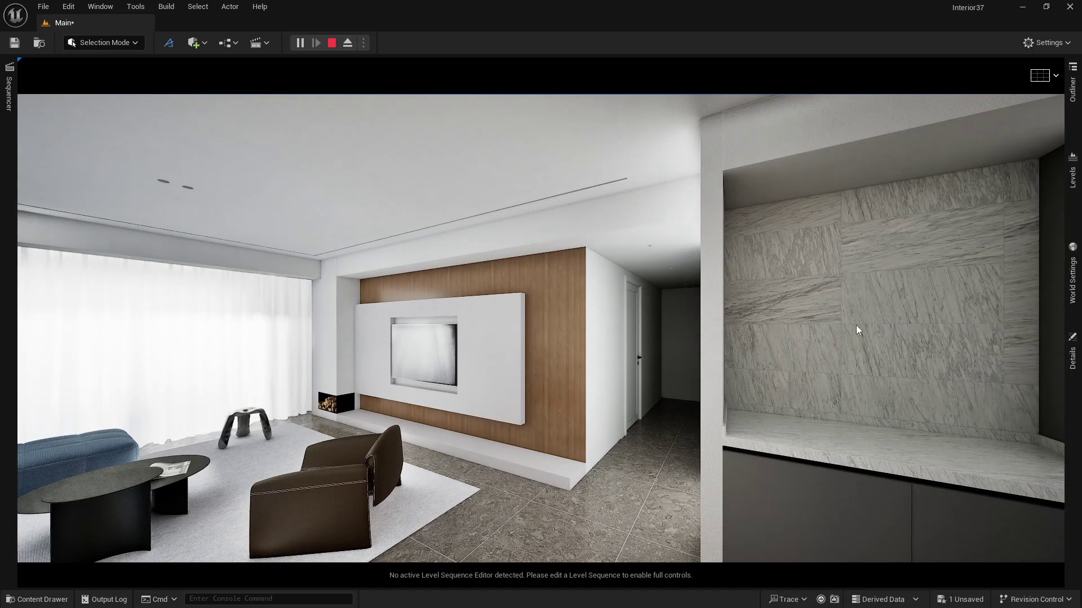
key(Escape)
right_drag(541, 327, 608, 358)
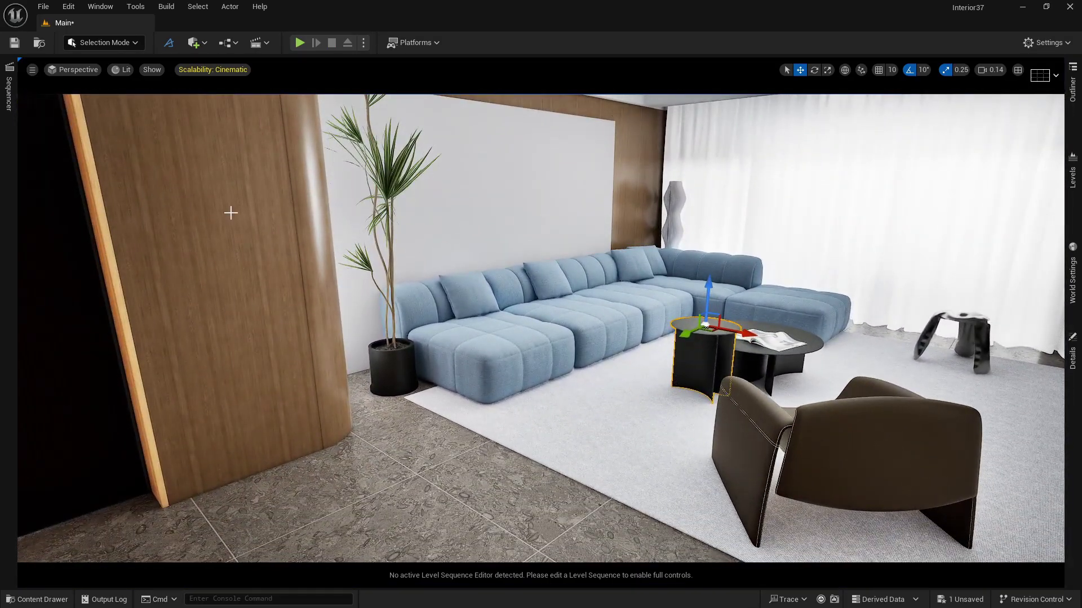
Check the viewport's scalability groups and its Screen Percentage options.
click(218, 70)
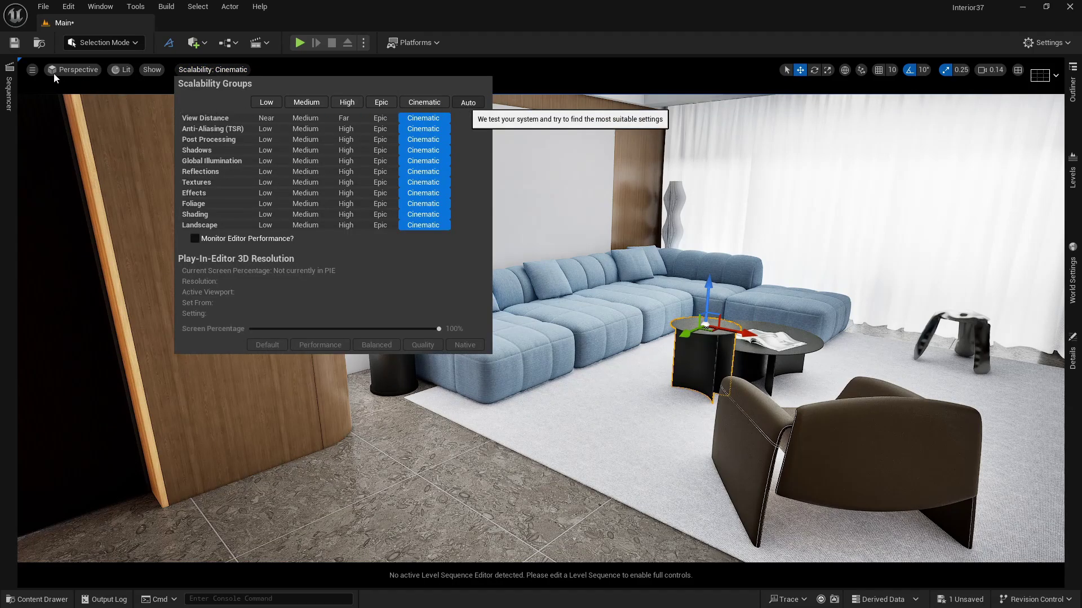
click(32, 69)
click(33, 69)
click(32, 69)
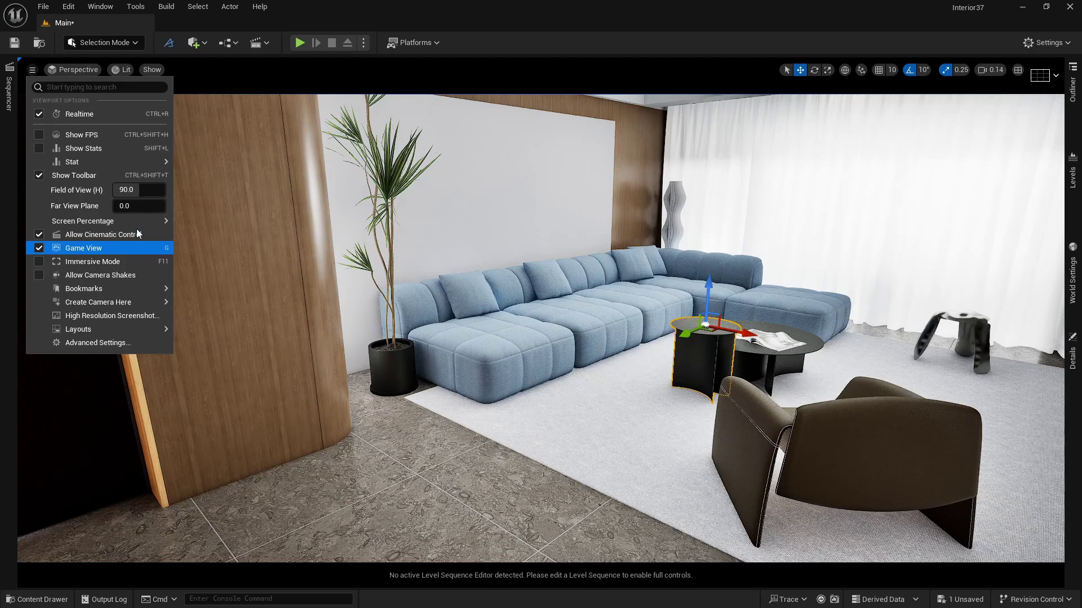
mouse_move(154, 222)
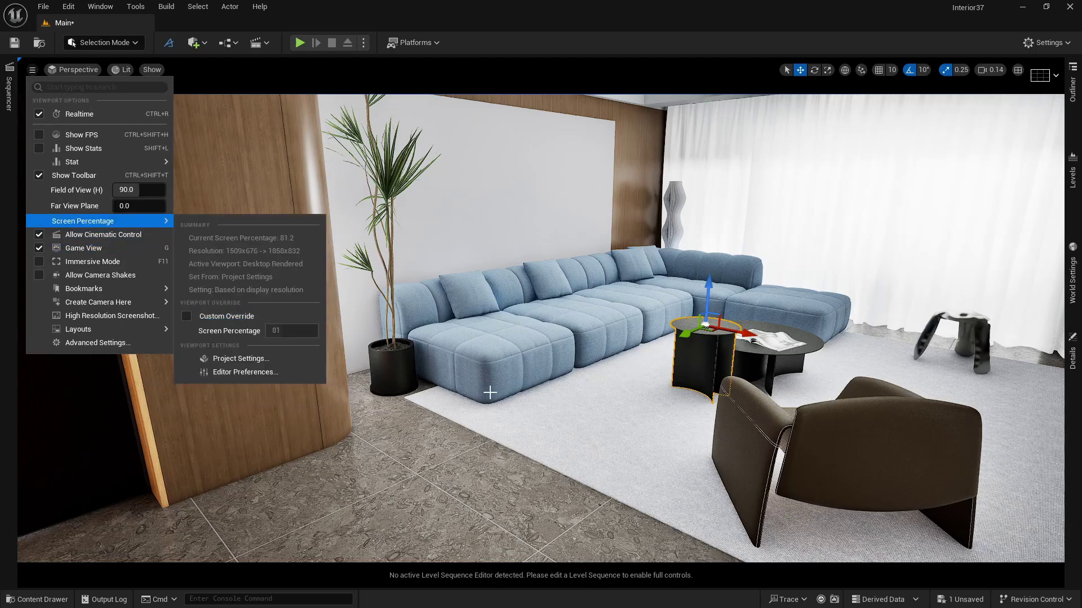
drag(490, 393, 446, 456)
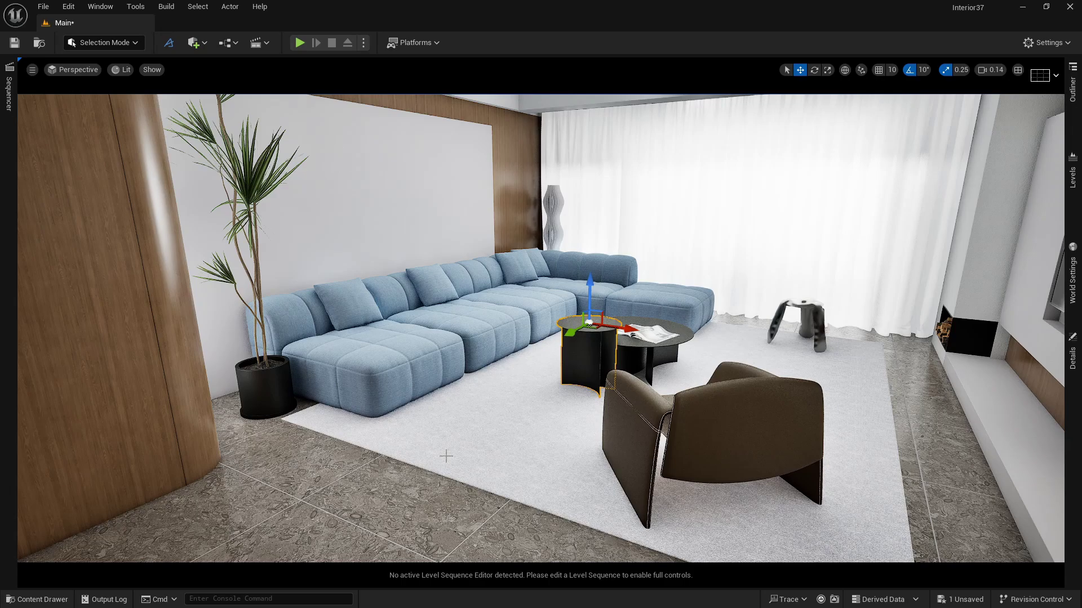
Select the living room's floor and open its Box002 static mesh in a maximized mesh editor.
right_drag(496, 434, 445, 445)
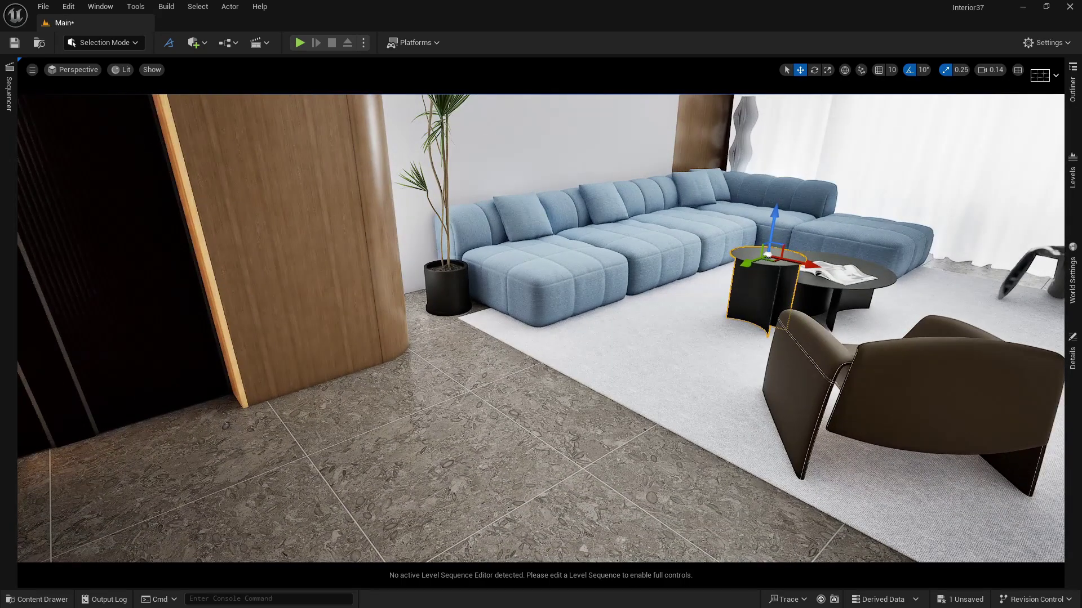
click(444, 406)
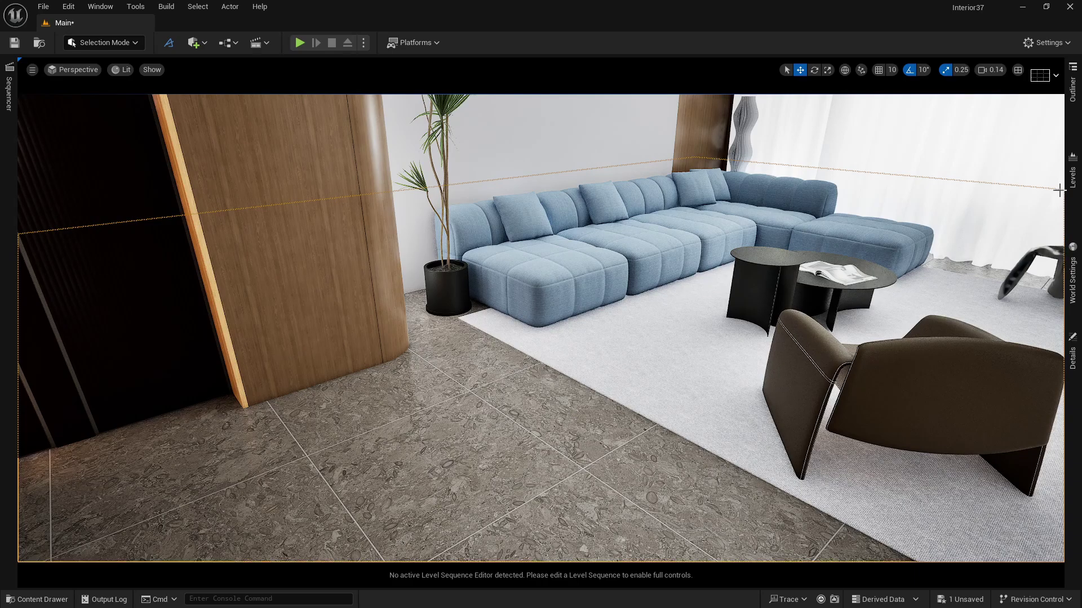
click(1072, 87)
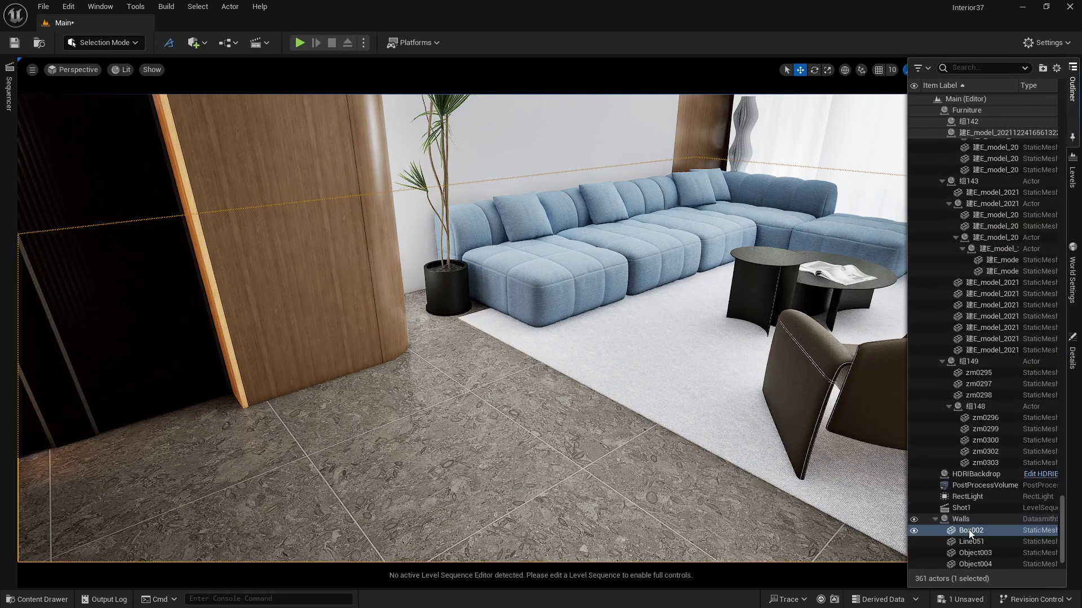
click(1073, 345)
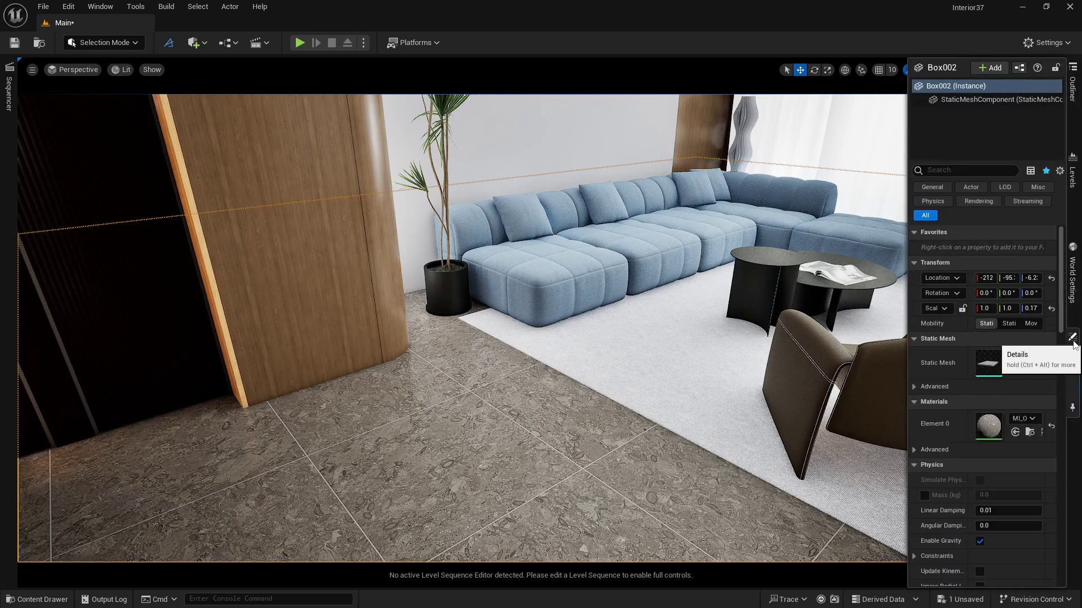
double_click(984, 368)
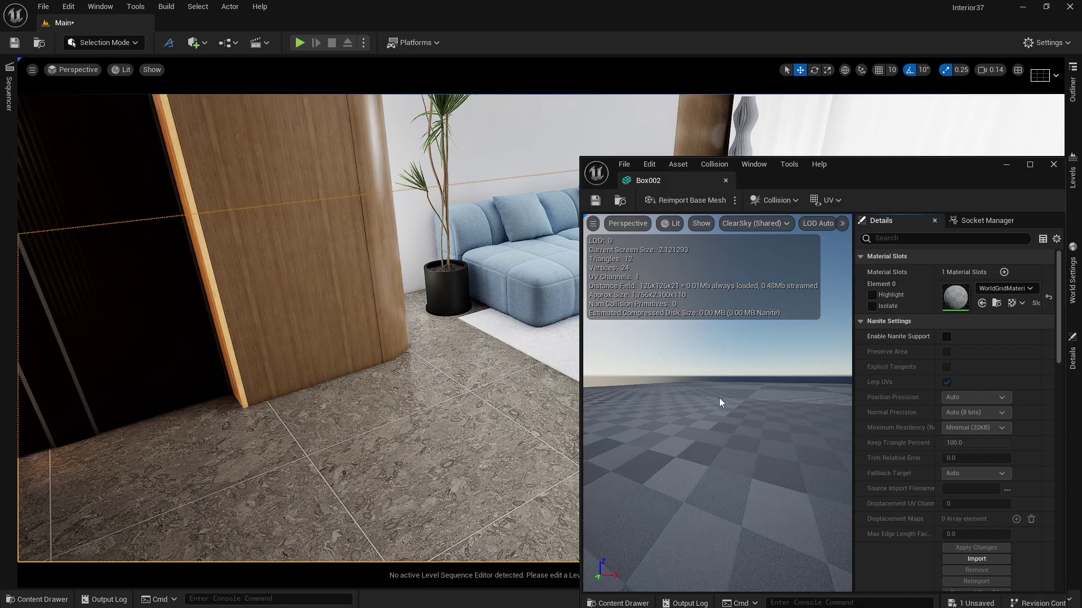
scroll(719, 397, down, 8)
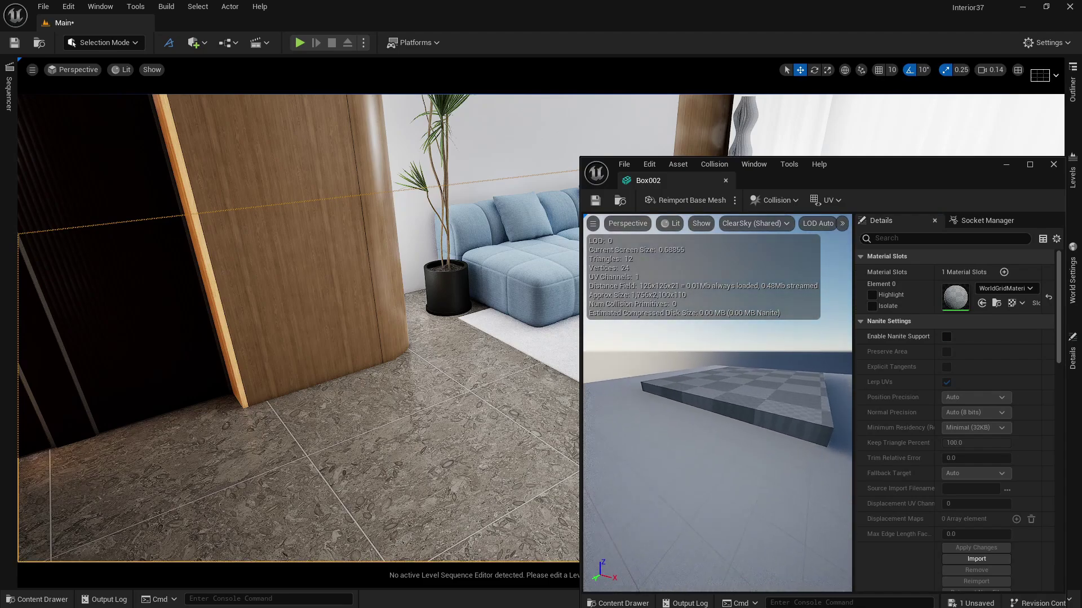
drag(719, 398, 600, 404)
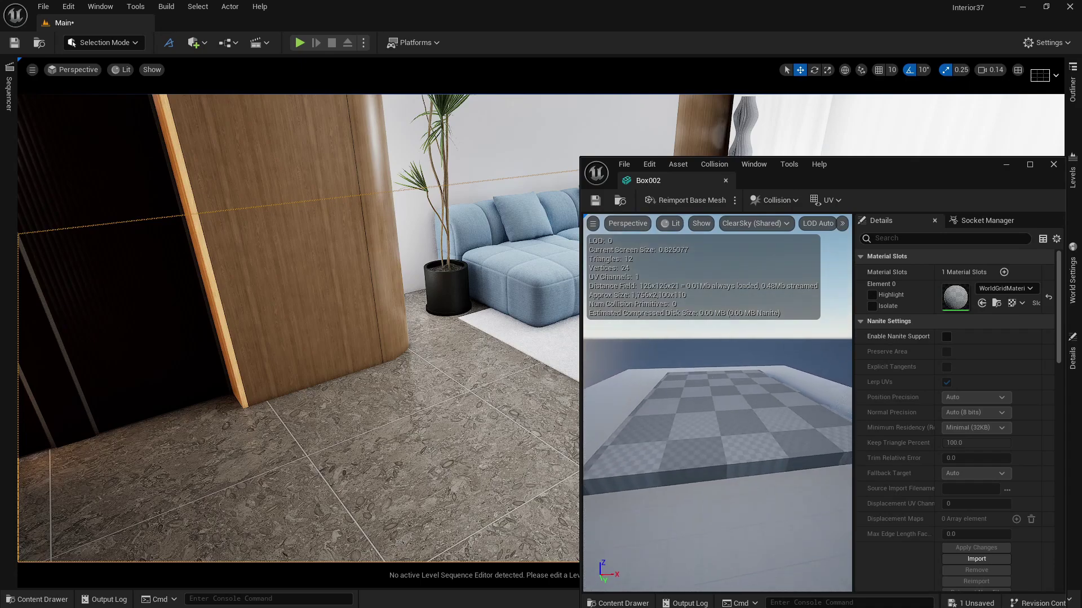
click(1030, 164)
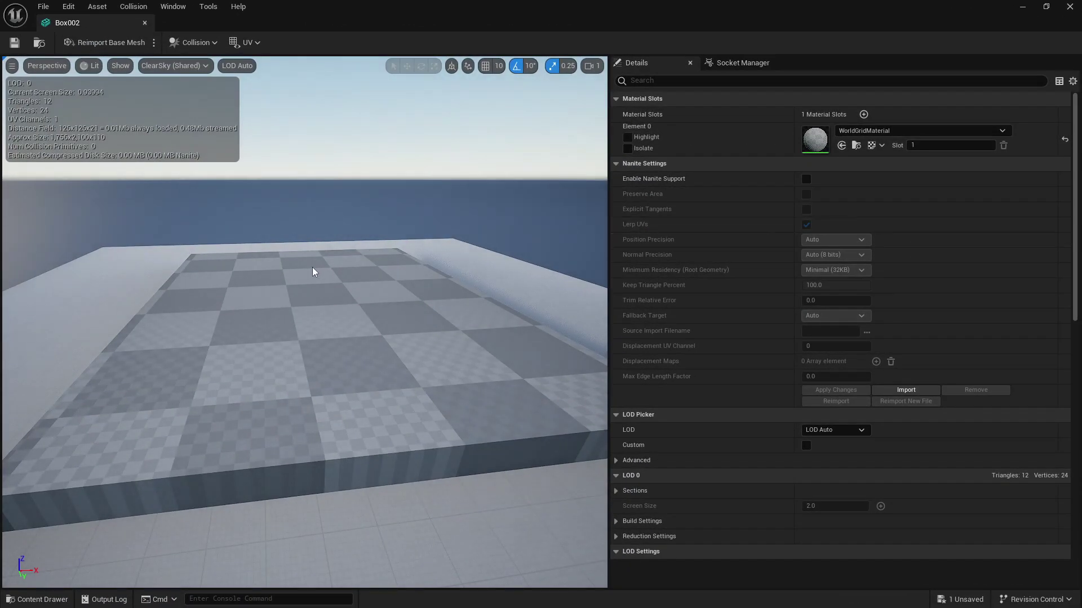
Add a box simplified collision to the Box002 floor mesh.
drag(314, 272, 285, 313)
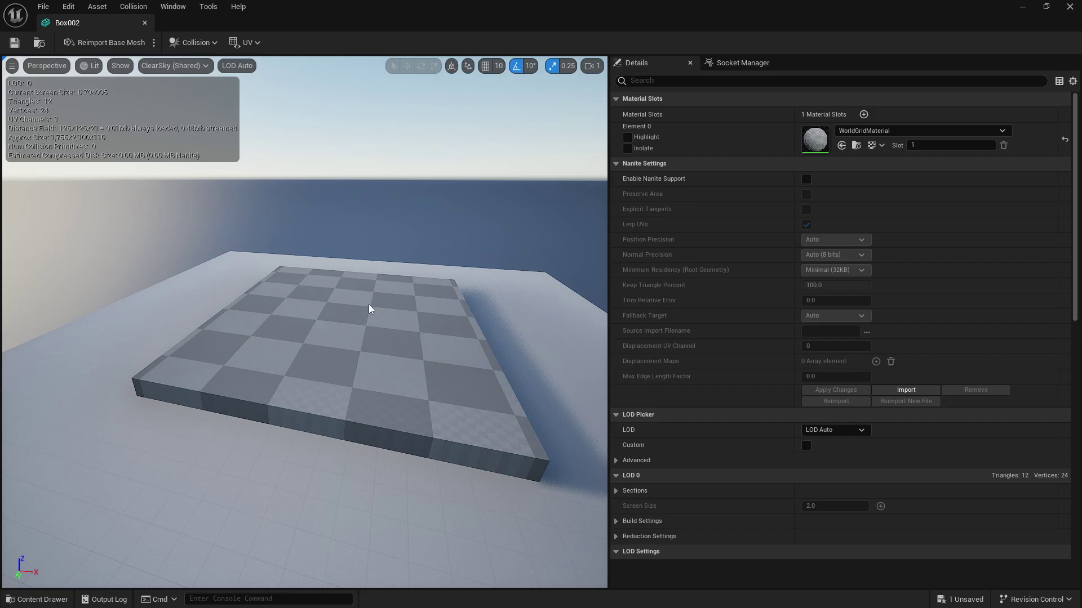
click(195, 43)
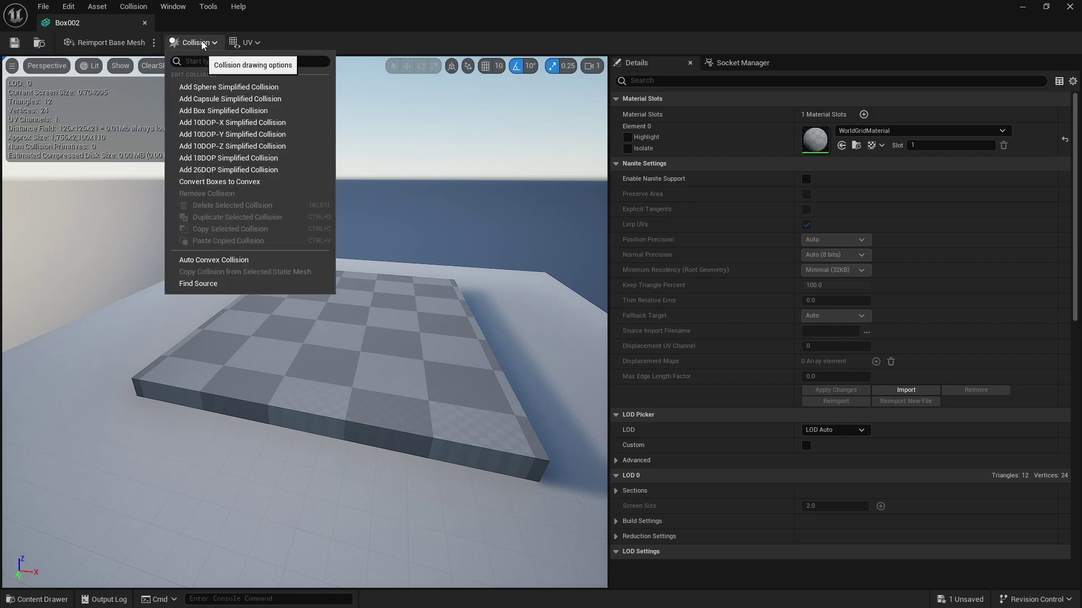
click(245, 111)
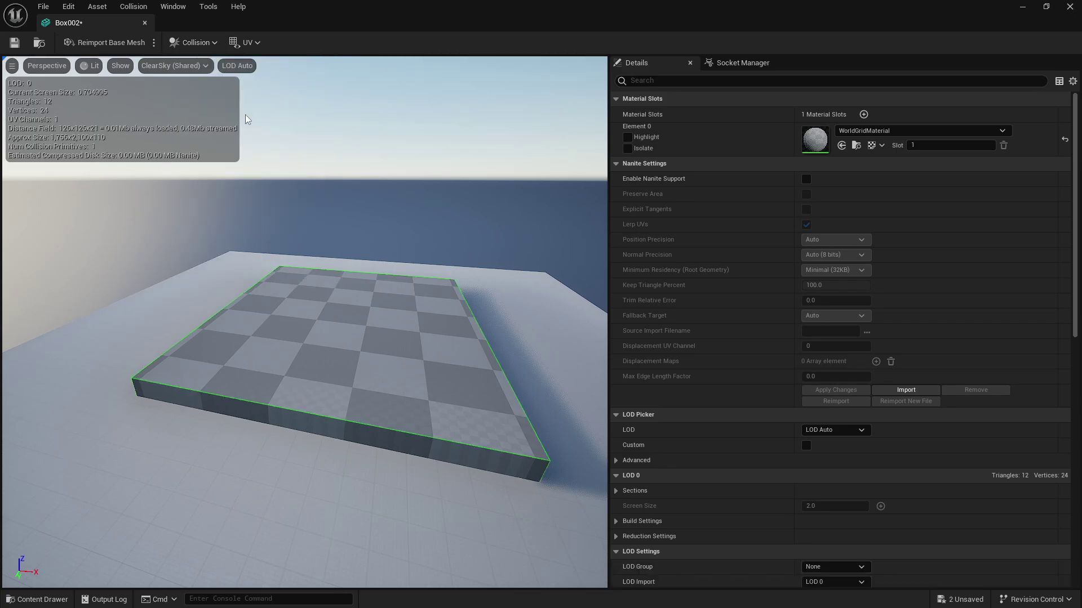
Inspect the floor mesh's collision by turning the Simple Collision display off and on again.
drag(280, 293, 358, 349)
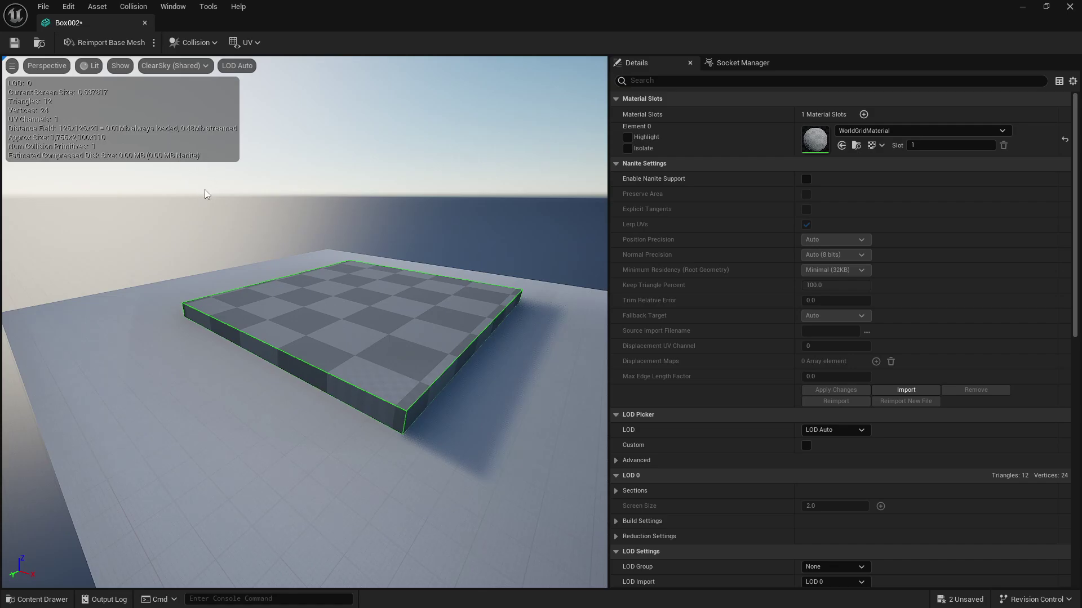
click(119, 66)
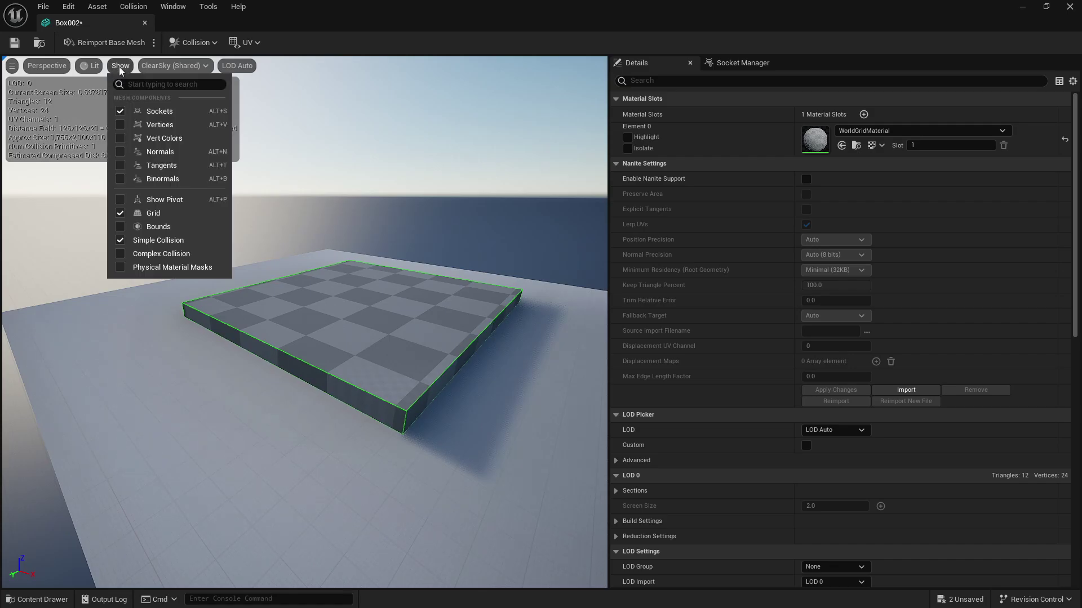
click(120, 241)
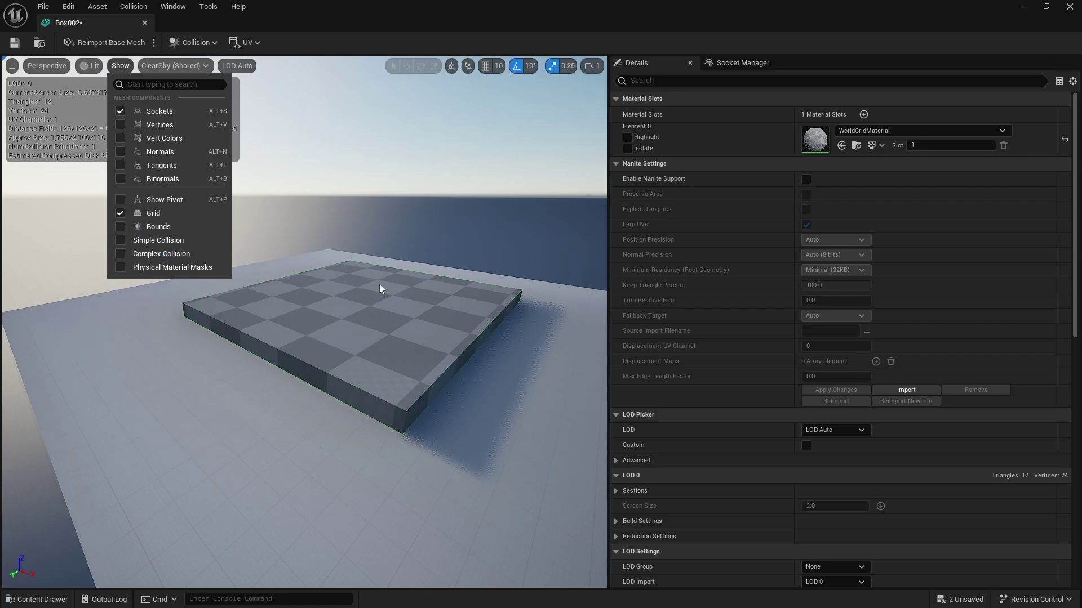
click(120, 241)
click(353, 23)
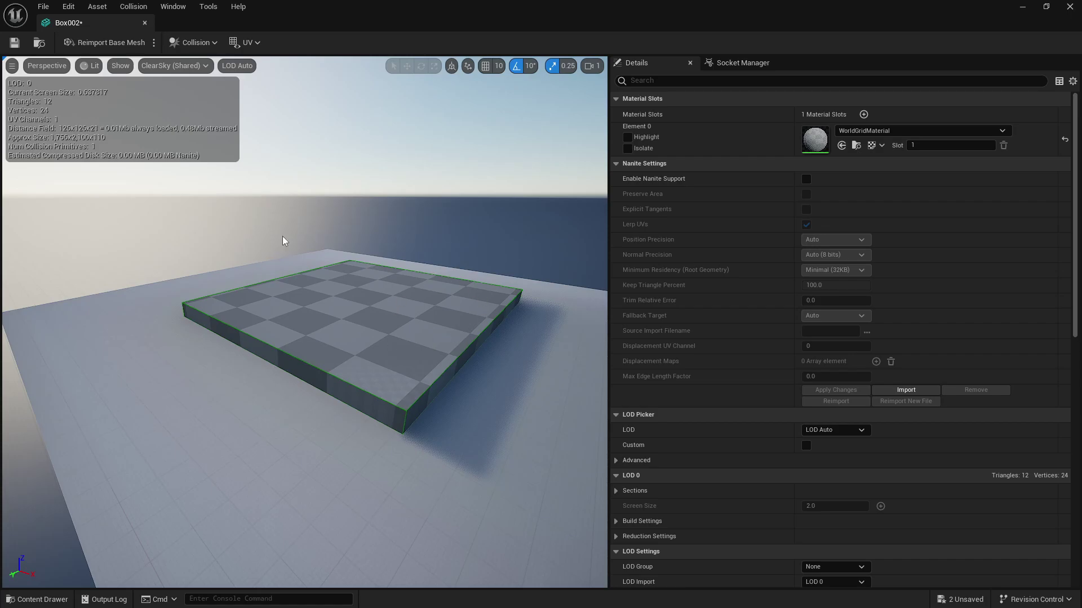
Save the Box002 mesh and close its editor.
click(14, 43)
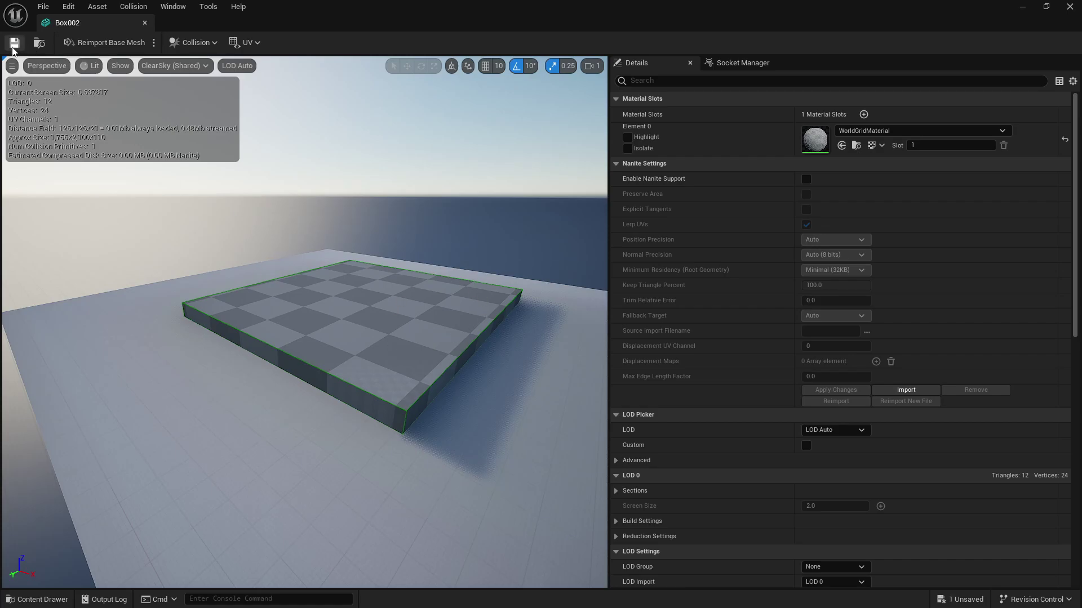
click(145, 23)
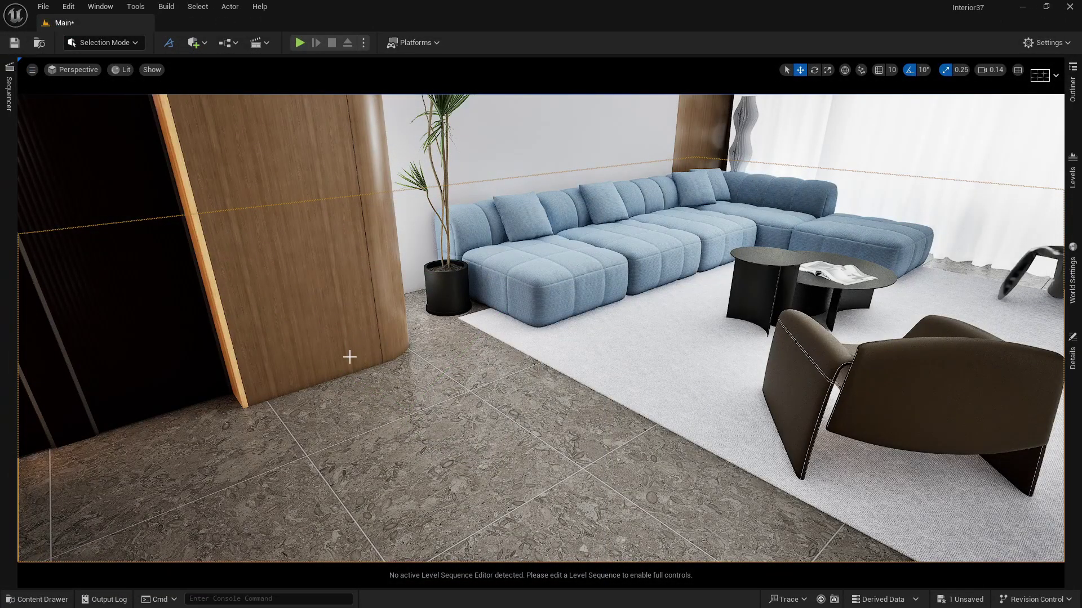
Play the level and test collisions by moving down against the floor and up against the ceiling, and stop the play session.
right_drag(350, 388, 389, 389)
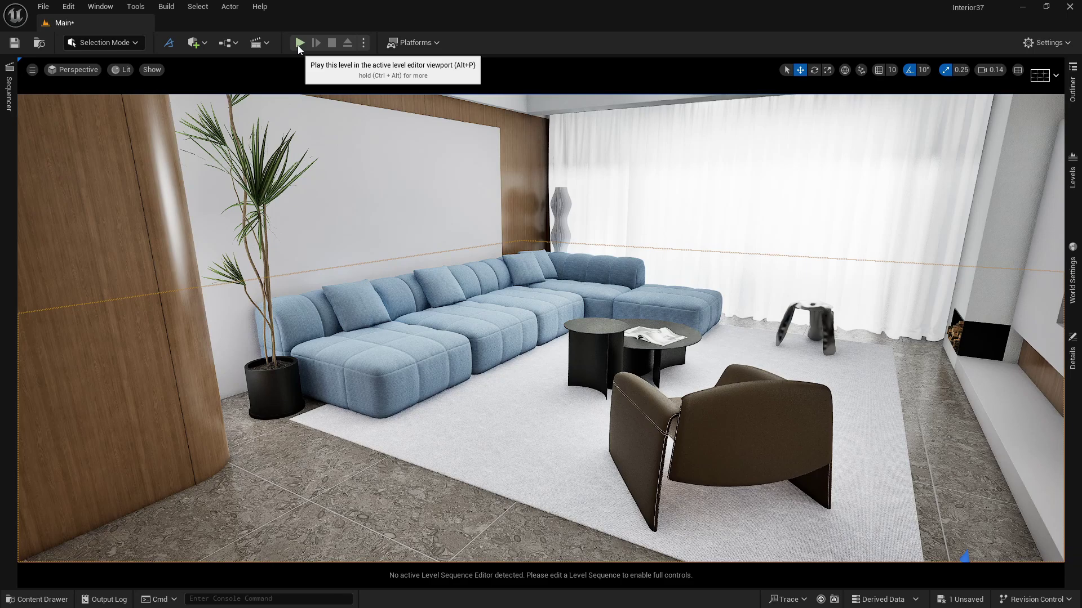
click(299, 44)
click(340, 122)
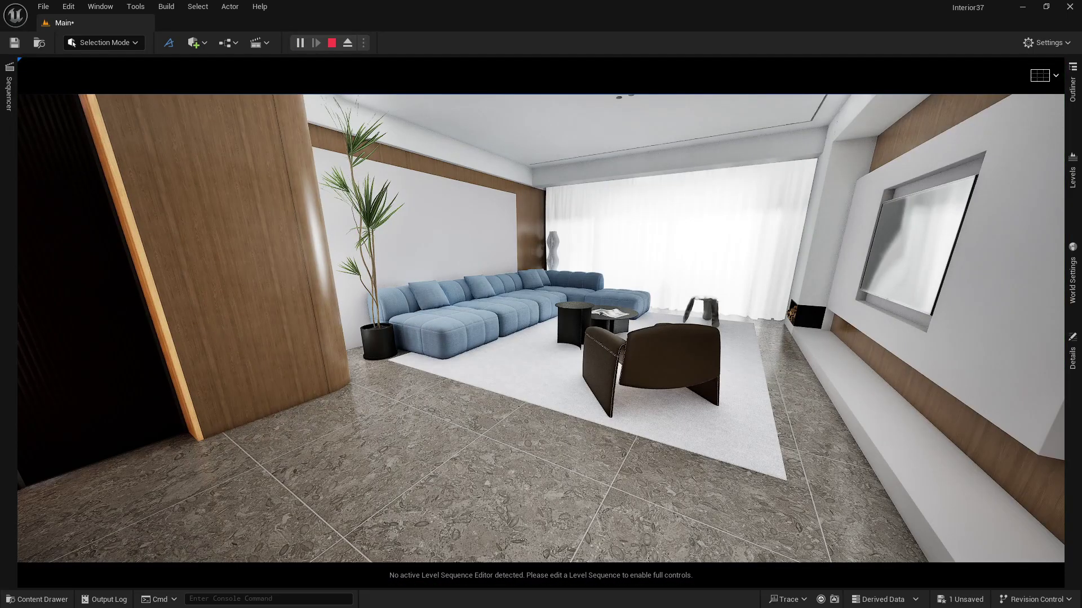
key(w)
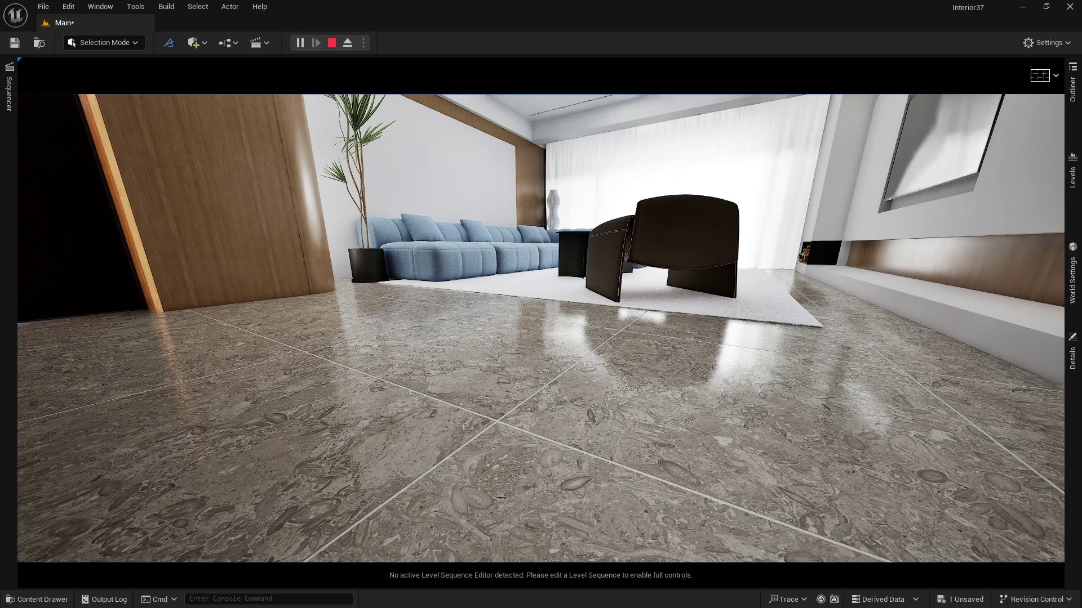
key(s)
key(e)
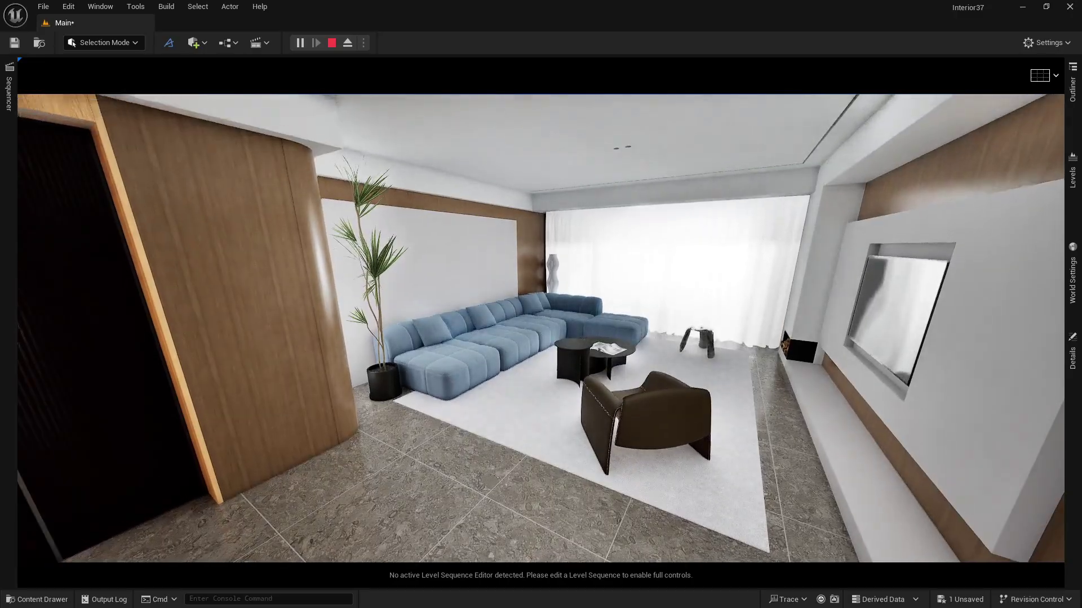
key(e)
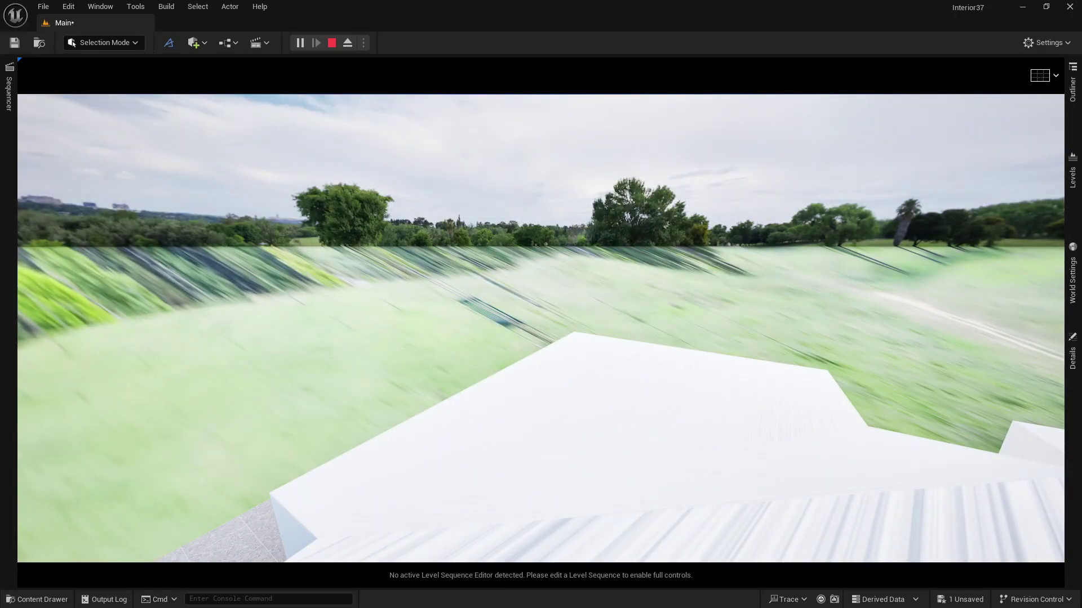
key(q)
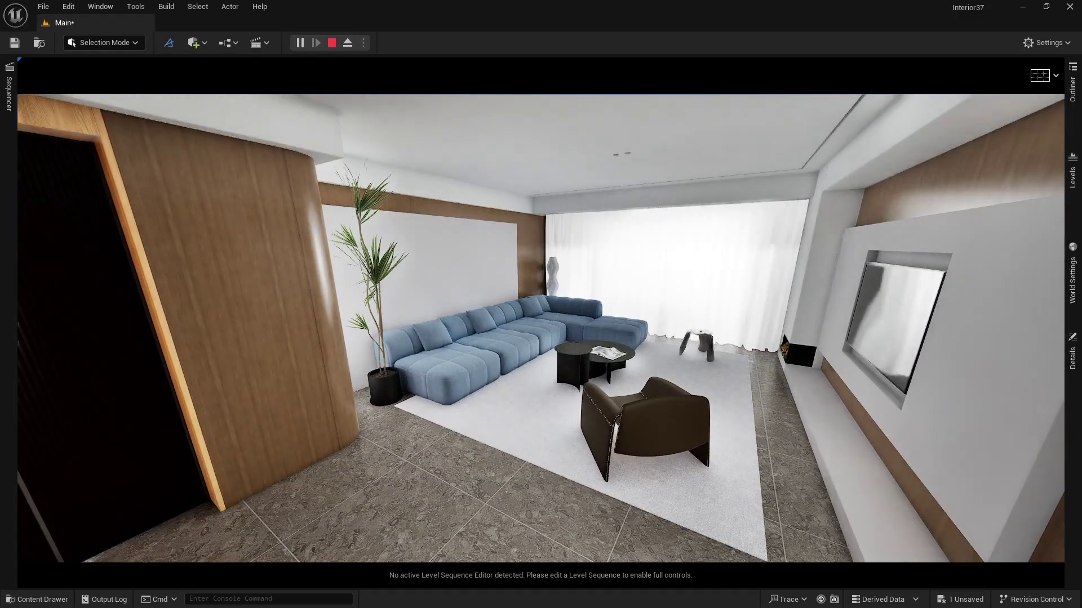
key(Escape)
Select the living room's ceiling and open its Line051 static mesh in the mesh editor.
right_drag(540, 338, 541, 282)
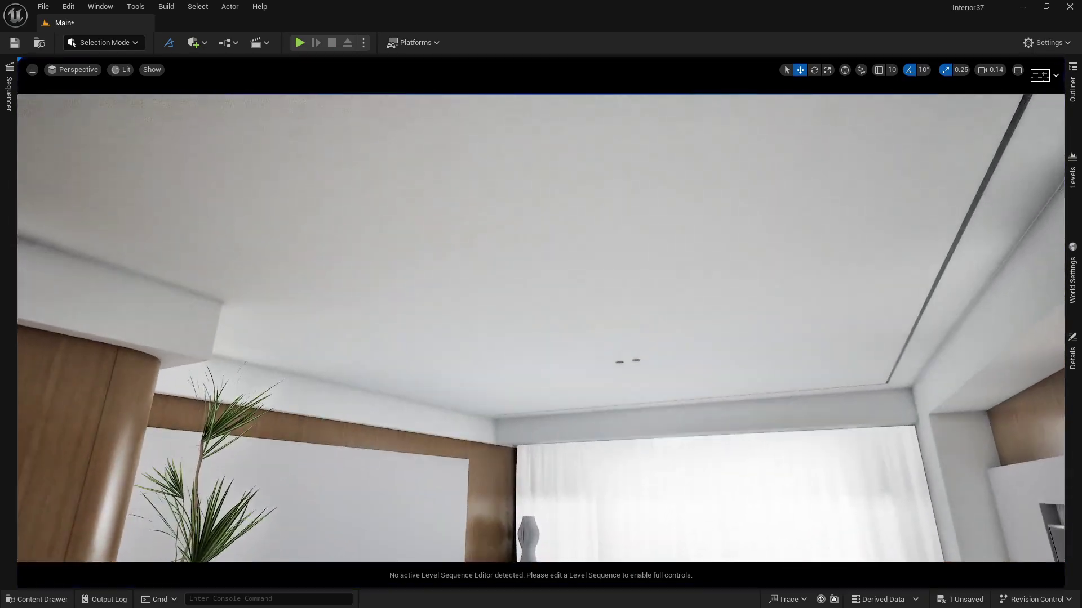
click(535, 275)
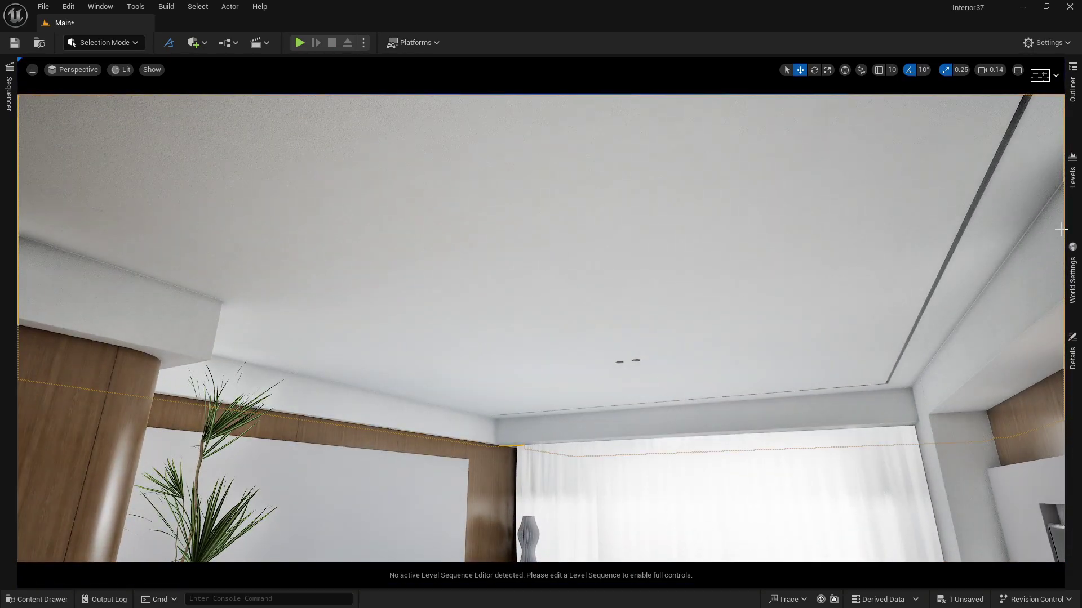
click(1073, 85)
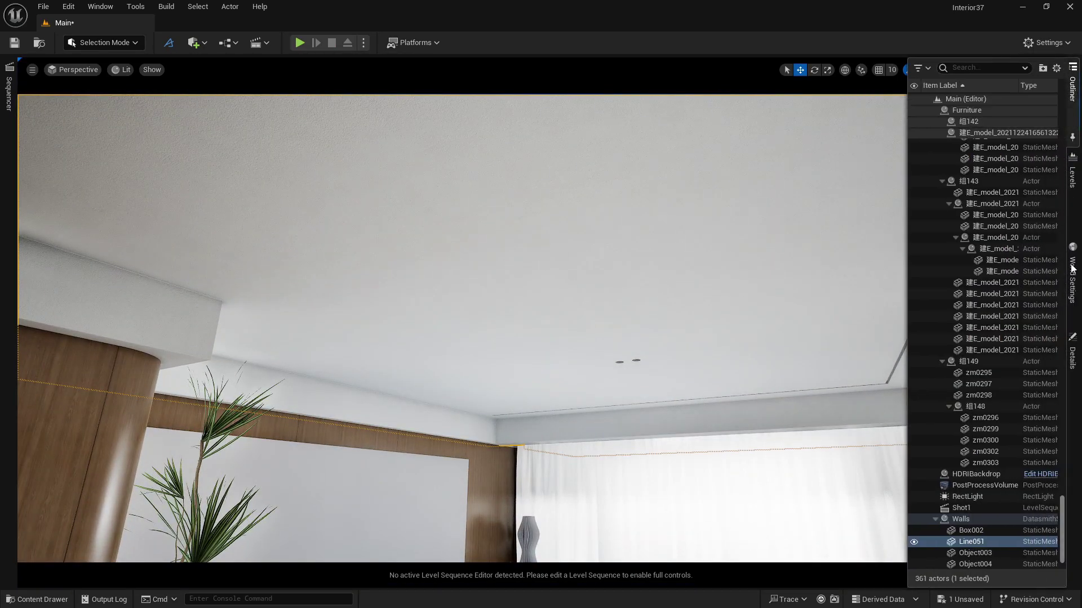
click(1073, 355)
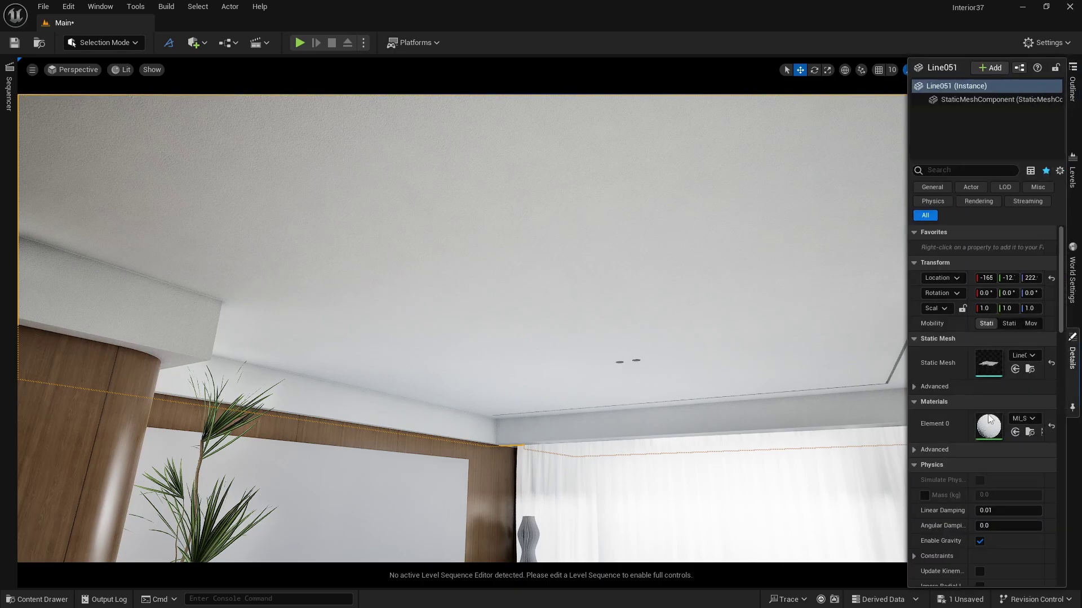
double_click(987, 363)
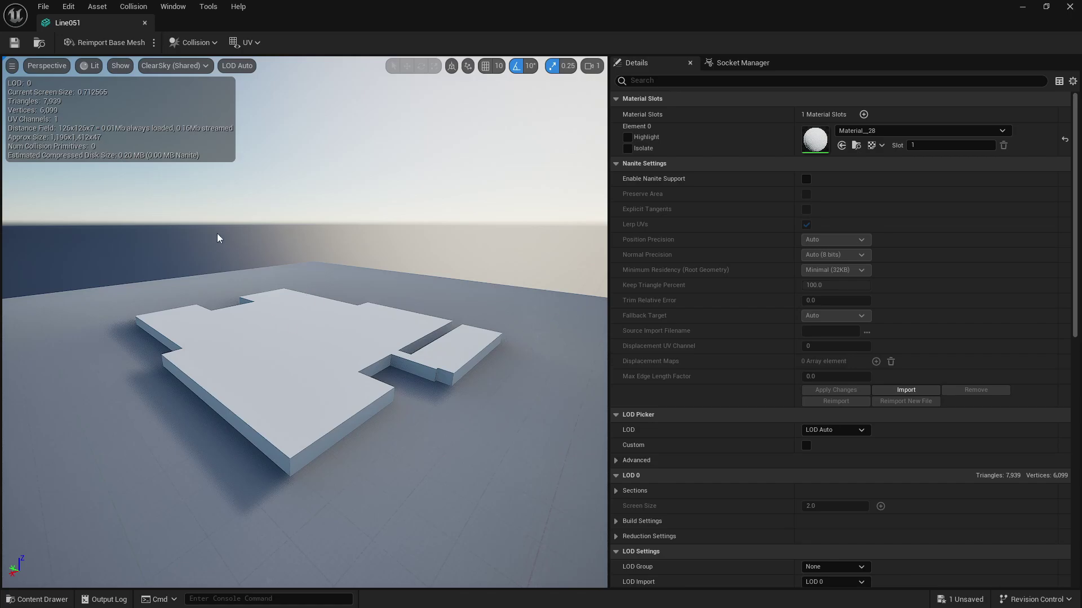
Try a box simplified collision on the Line051 ceiling mesh and inspect how it fits around the recesses.
click(203, 42)
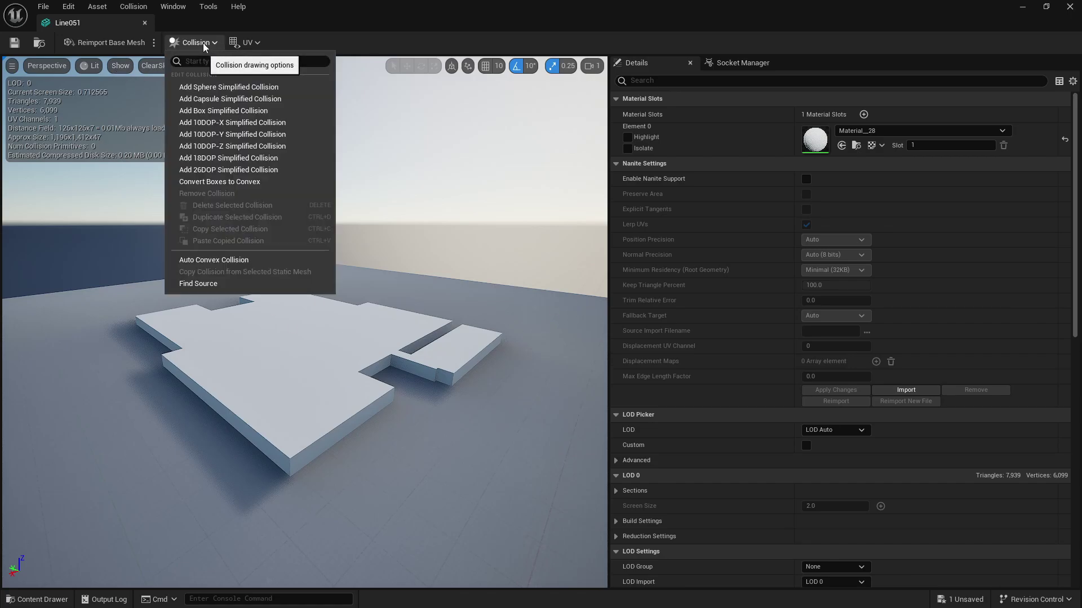
click(224, 111)
mouse_move(291, 286)
mouse_down()
mouse_move(302, 223)
mouse_move(282, 299)
mouse_up()
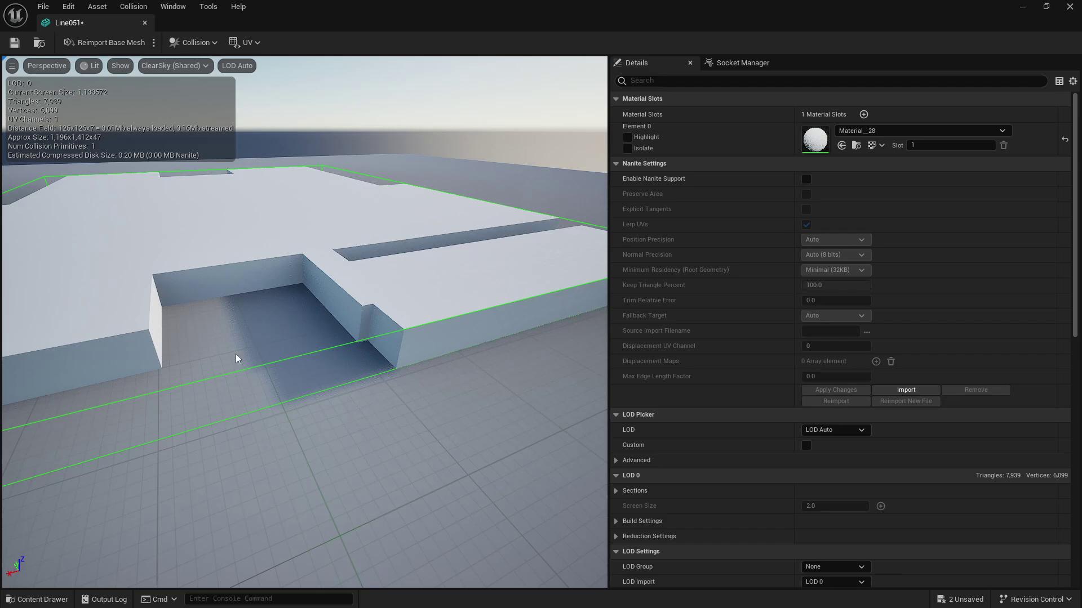
mouse_move(334, 351)
mouse_down()
mouse_move(299, 369)
mouse_move(270, 363)
mouse_move(352, 338)
mouse_move(325, 351)
mouse_up()
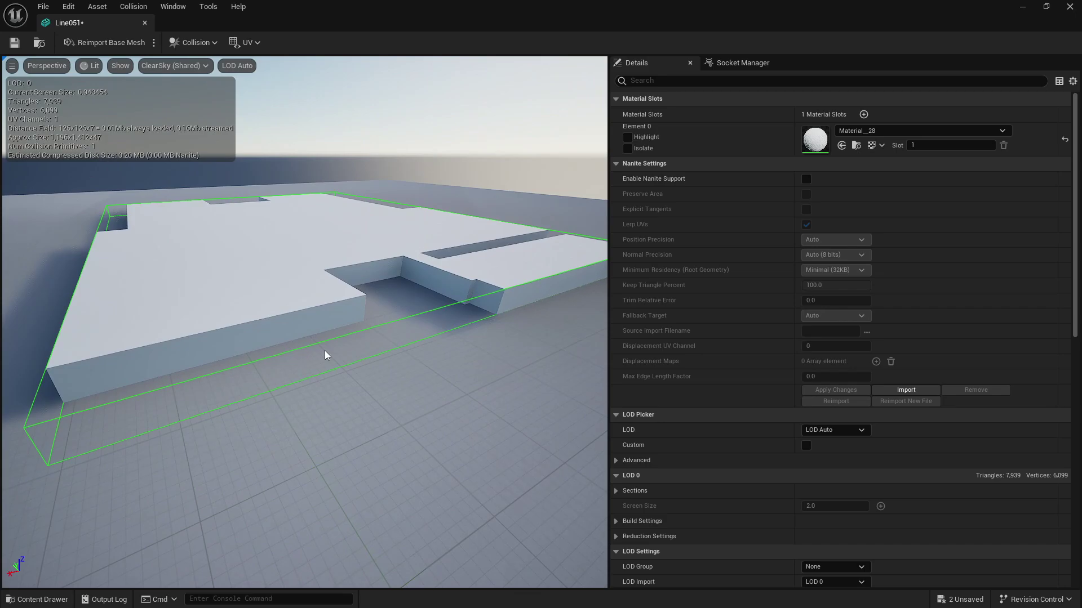
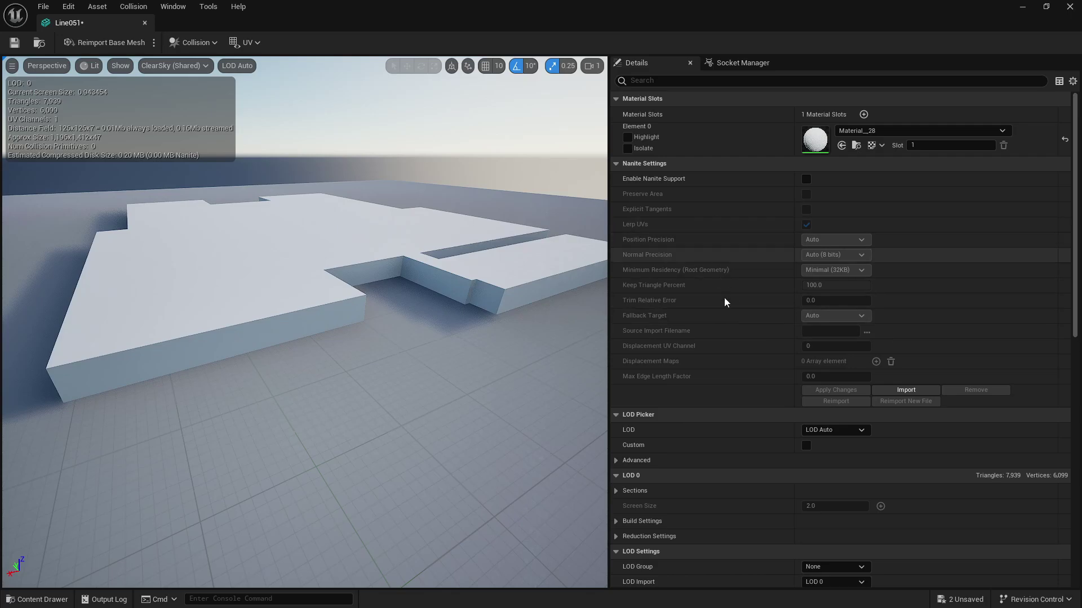
Set the ceiling mesh's Collision Complexity to Use Complex Collision As Simple, and save and close the Line051 mesh.
scroll(726, 306, down, 5)
scroll(726, 305, down, 6)
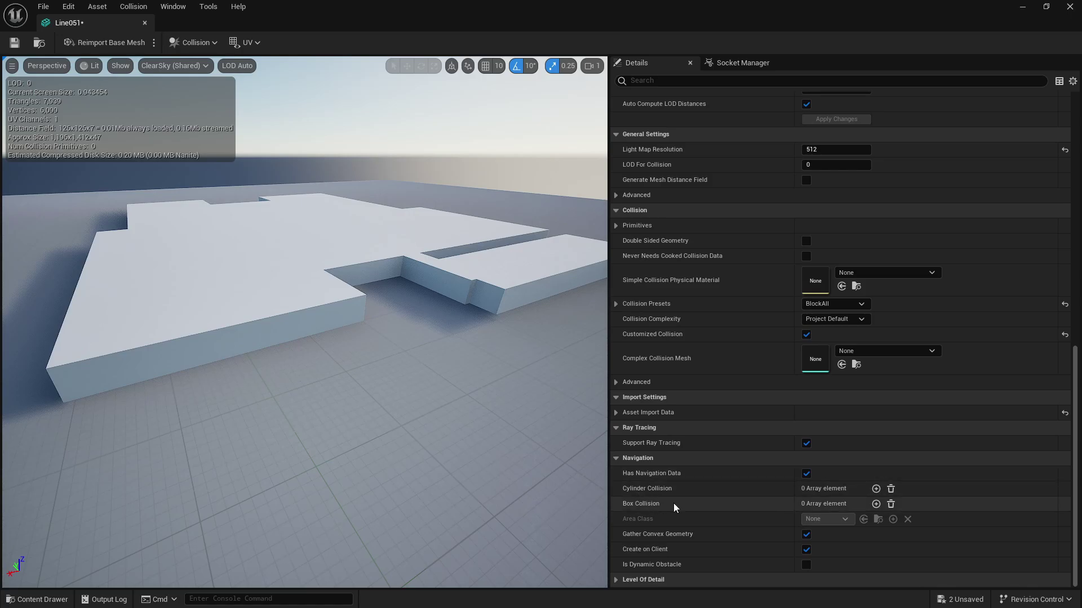
scroll(674, 507, up, 2)
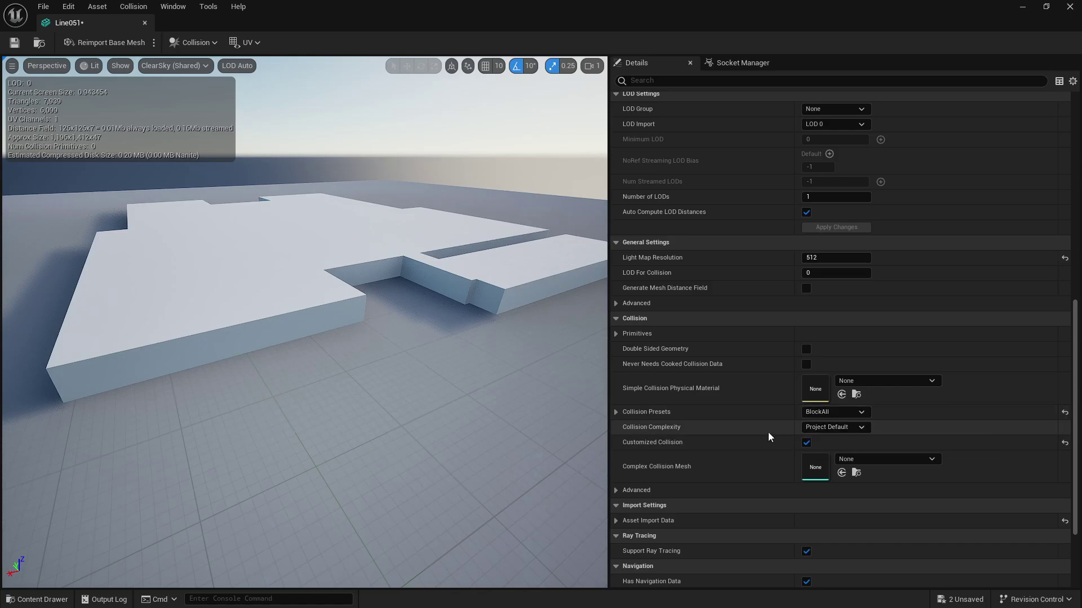
click(828, 428)
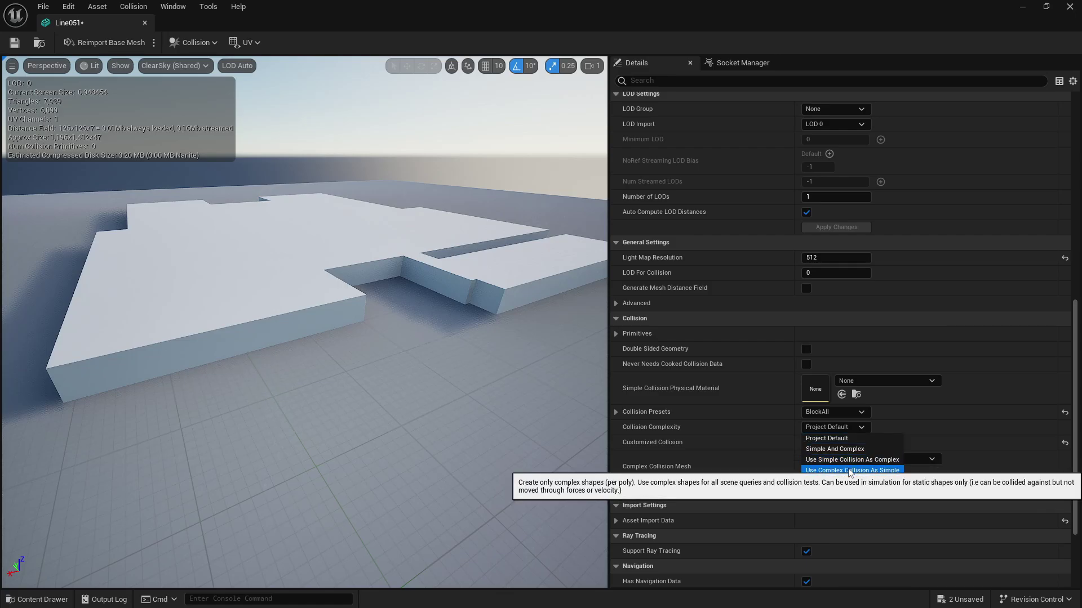
click(854, 471)
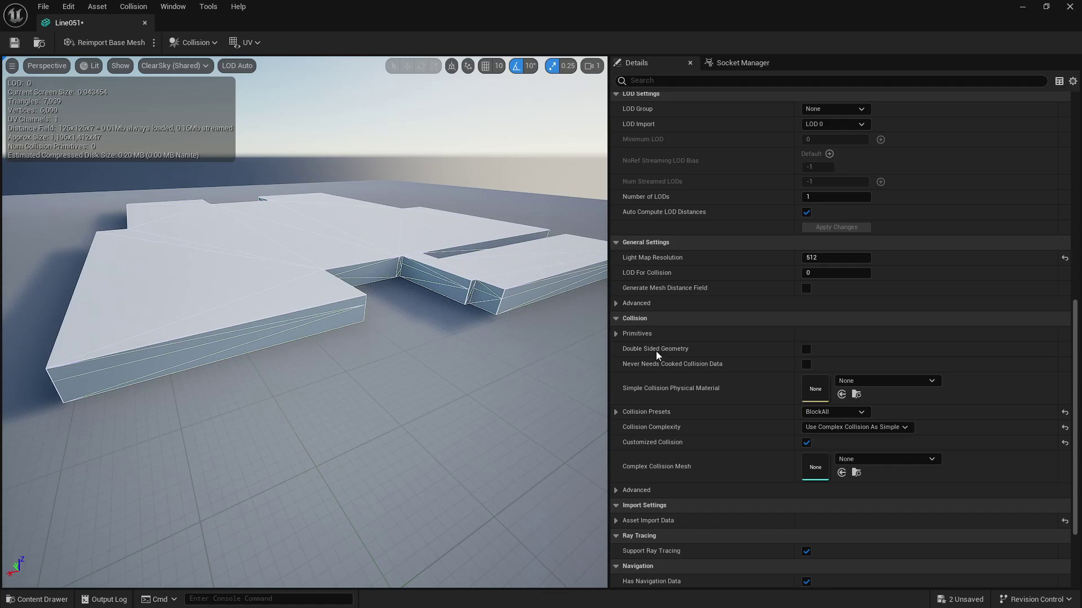
click(15, 42)
click(144, 22)
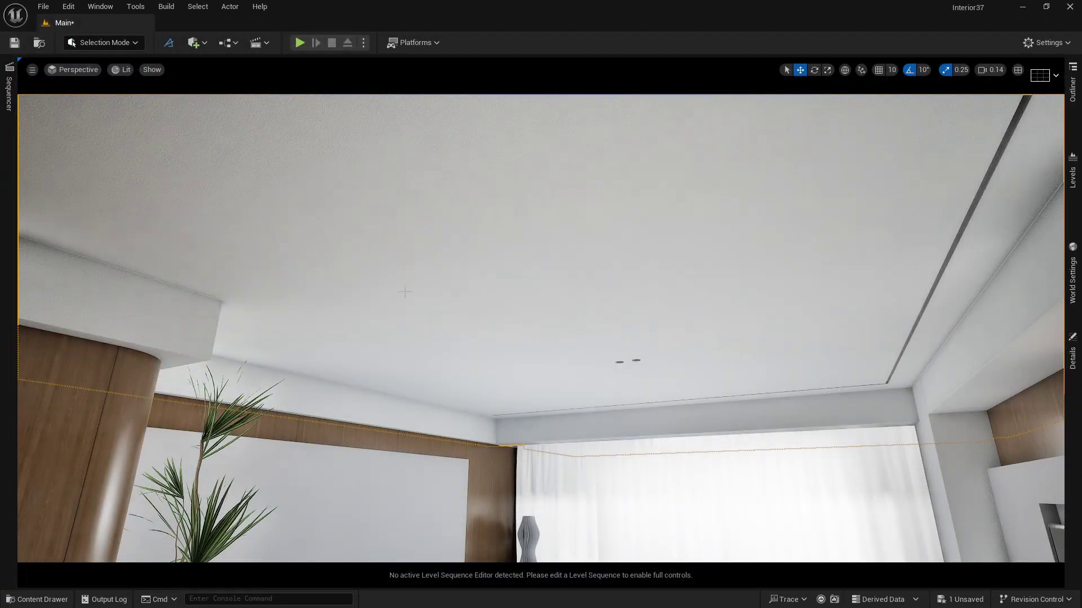
Play the level to test the ceiling's collision by moving up against it, and stop the play session.
right_drag(404, 291, 407, 244)
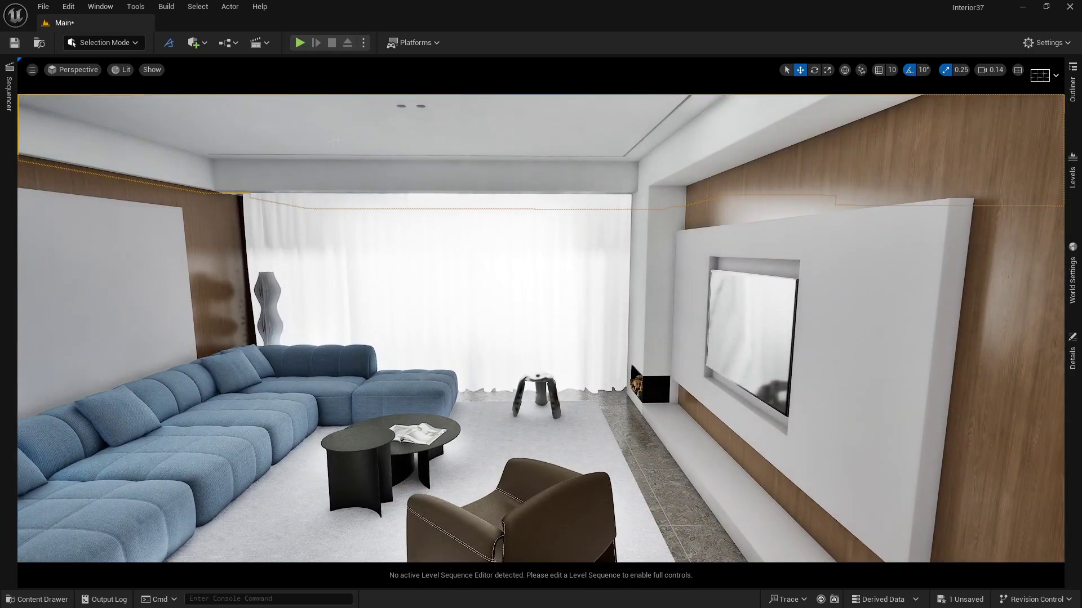
click(300, 44)
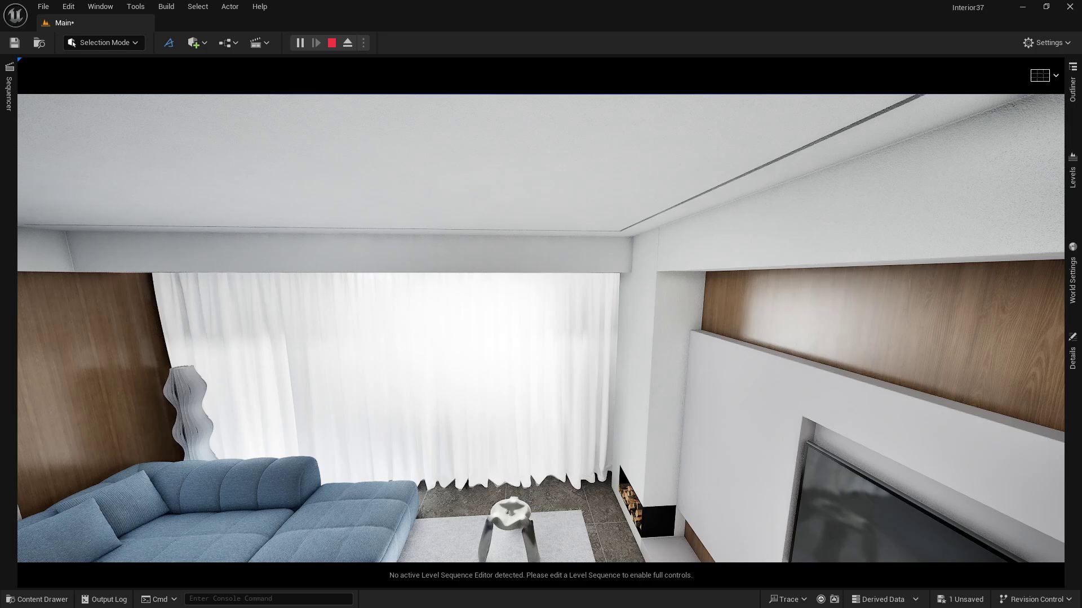
key(Escape)
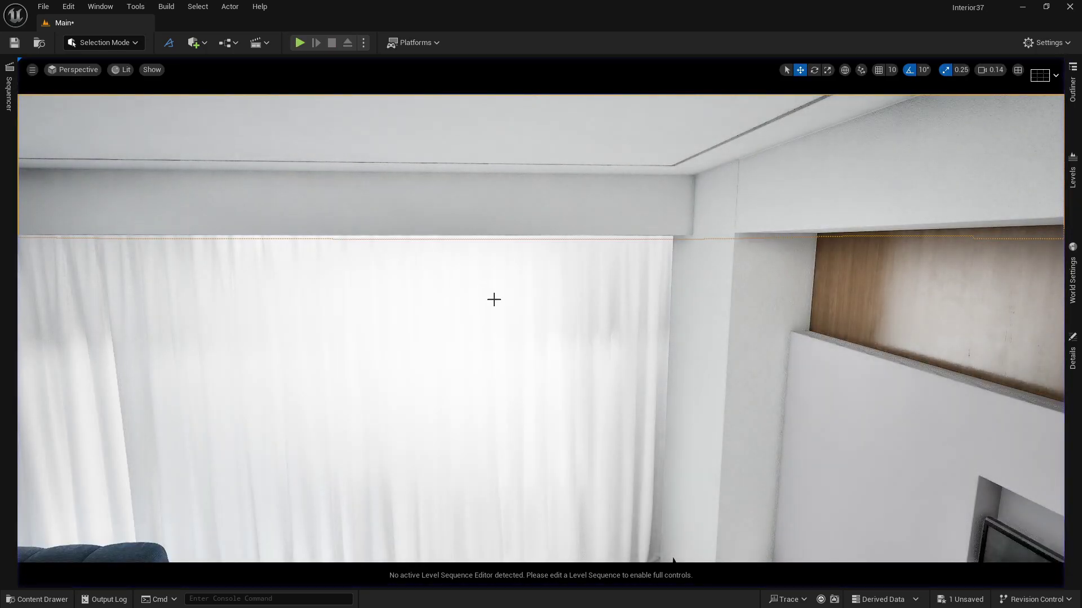
Select the middle section of the blue sofa and open its obj_001 static mesh in the mesh editor.
right_drag(492, 299, 406, 313)
click(600, 323)
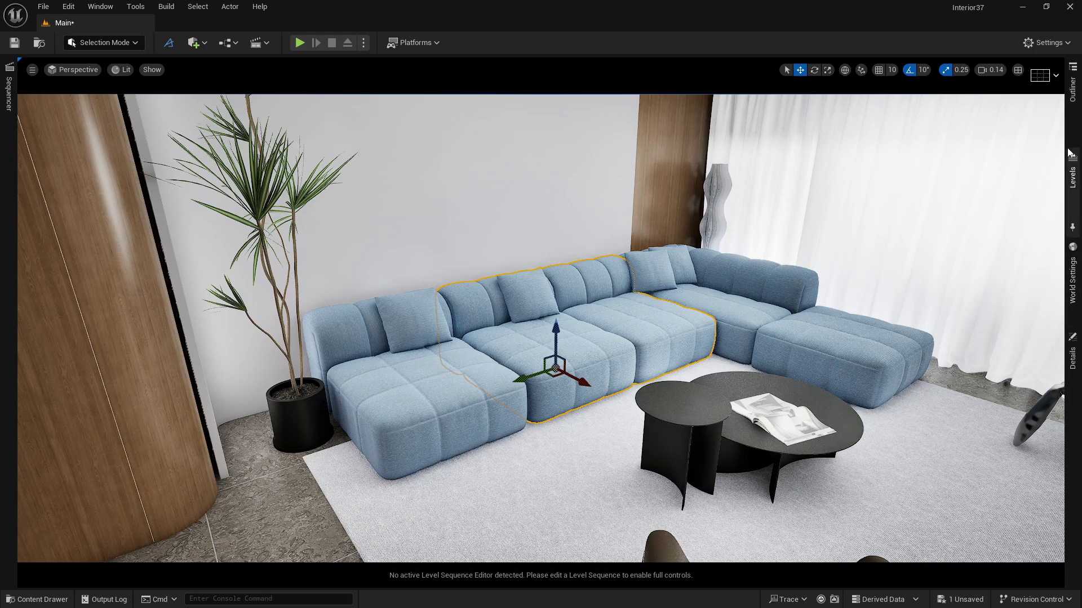
click(1072, 84)
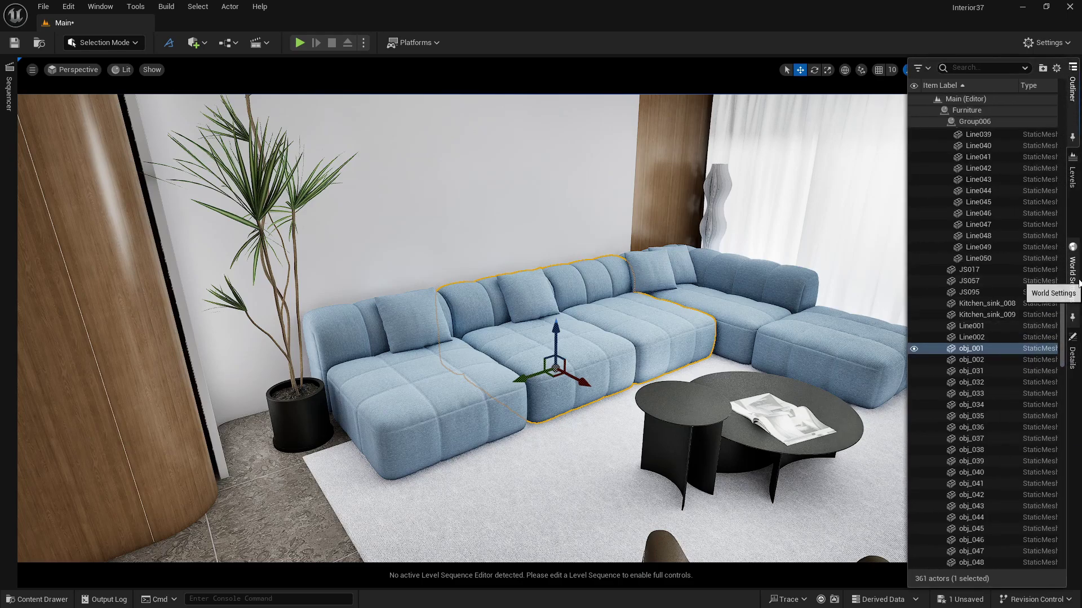
click(1072, 356)
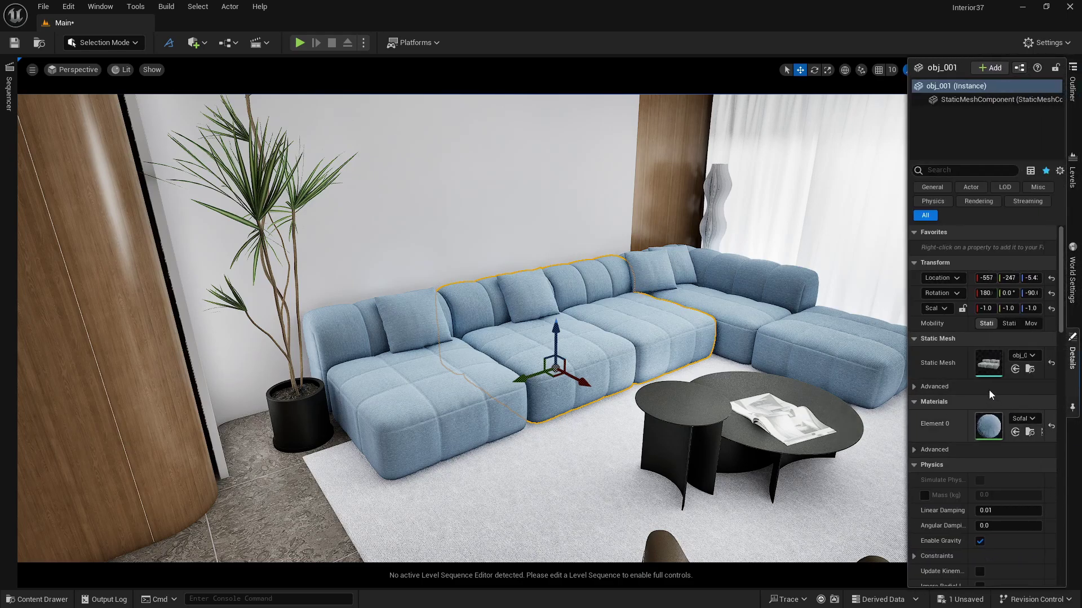
double_click(989, 366)
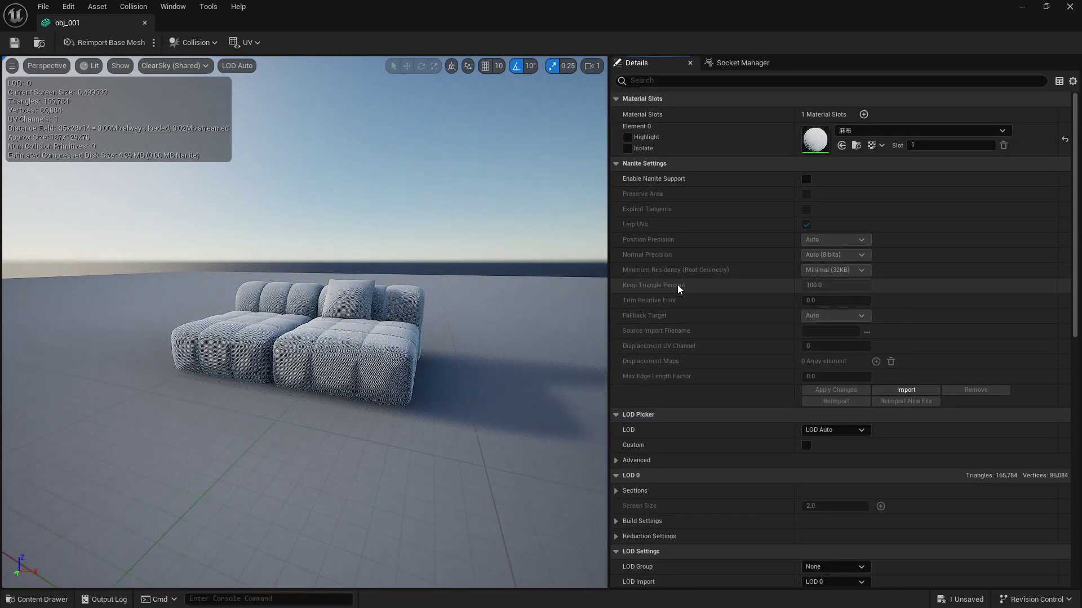
Add a box simplified collision to the obj_001 sofa mesh, and save and close the mesh.
click(191, 42)
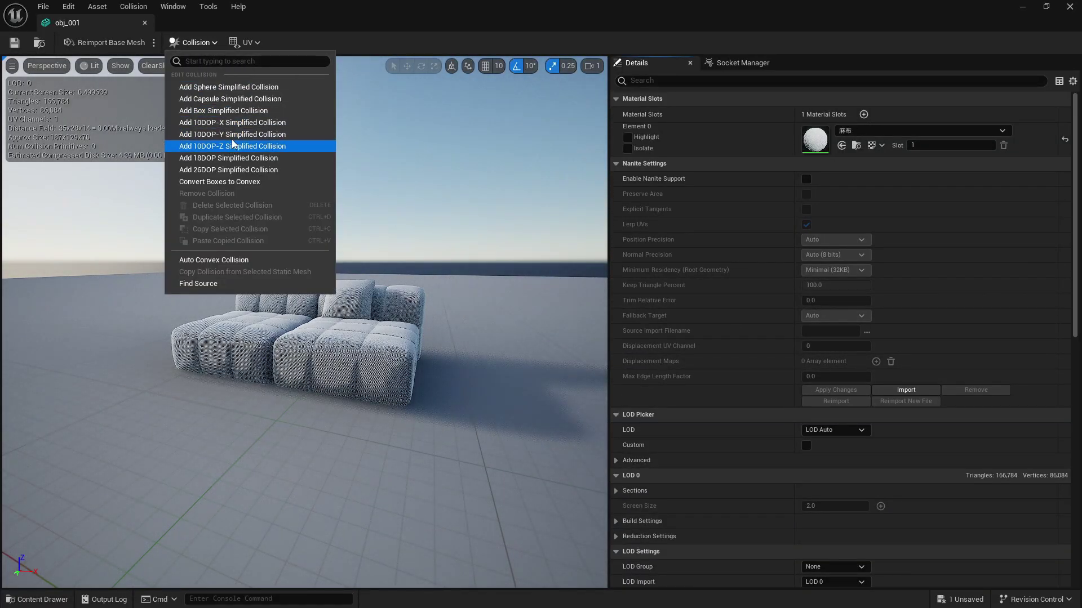
click(225, 112)
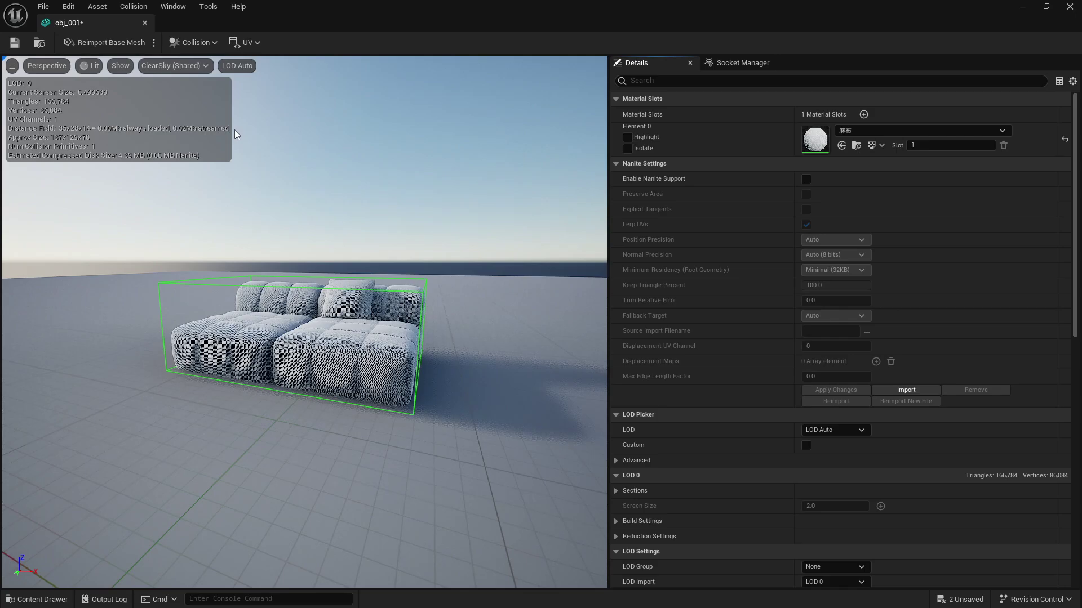
click(20, 42)
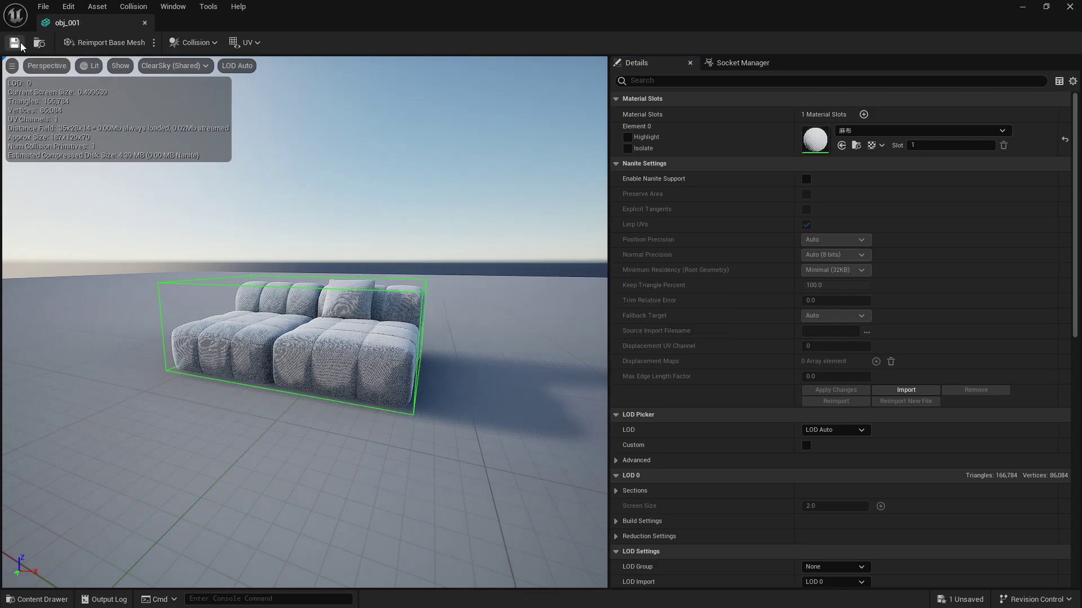
click(145, 22)
Select the sofa section beside the potted plant and open its 对象001 static mesh in the mesh editor.
click(354, 411)
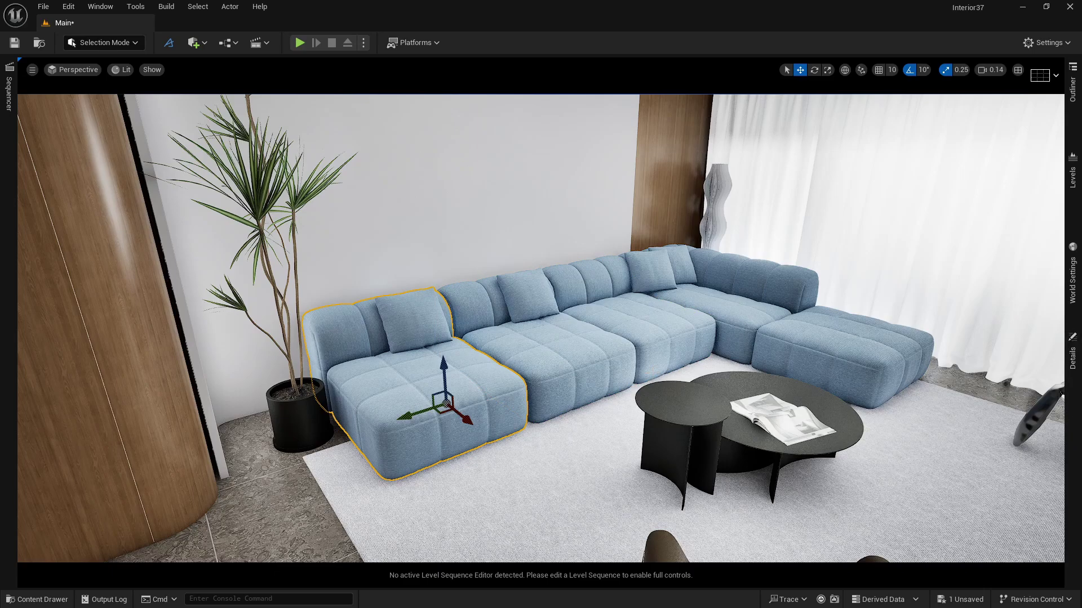
click(1072, 84)
click(1072, 352)
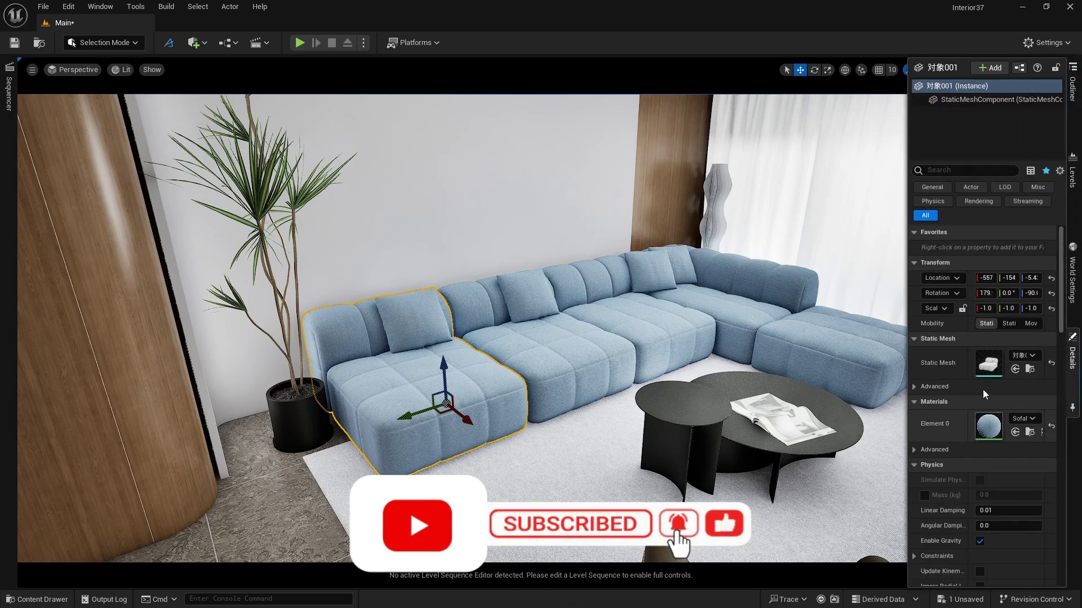
double_click(988, 363)
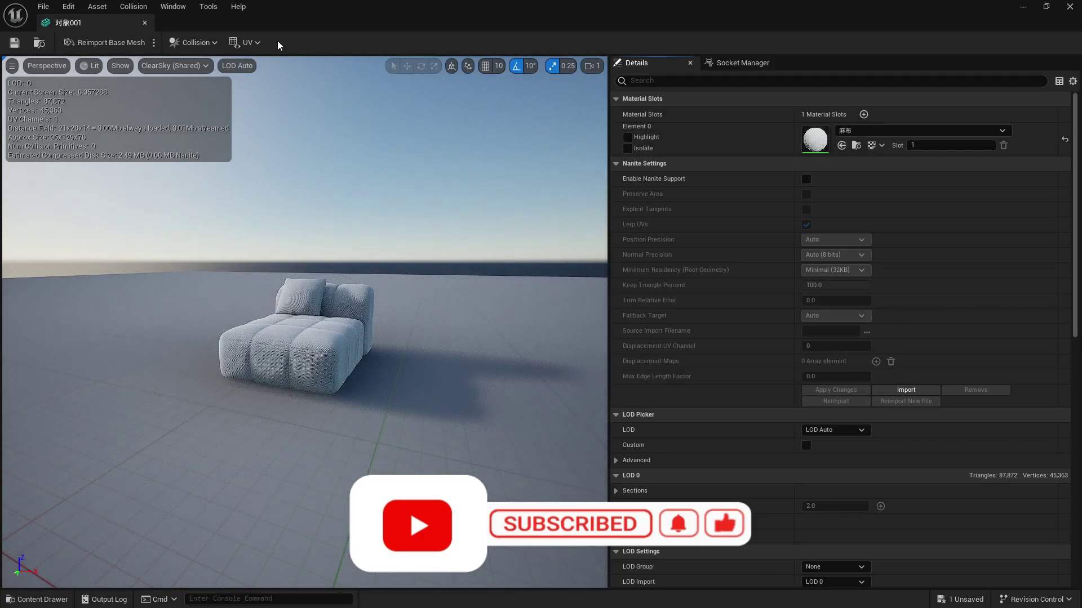
Add a box simplified collision to the 对象001 sofa mesh, and save and close the mesh.
click(188, 43)
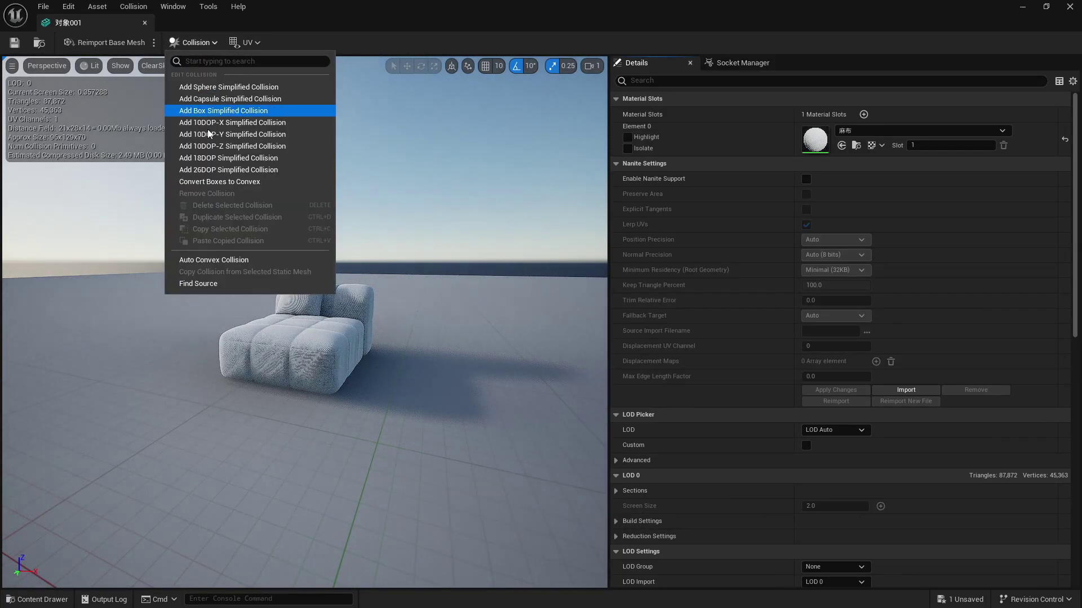
click(239, 111)
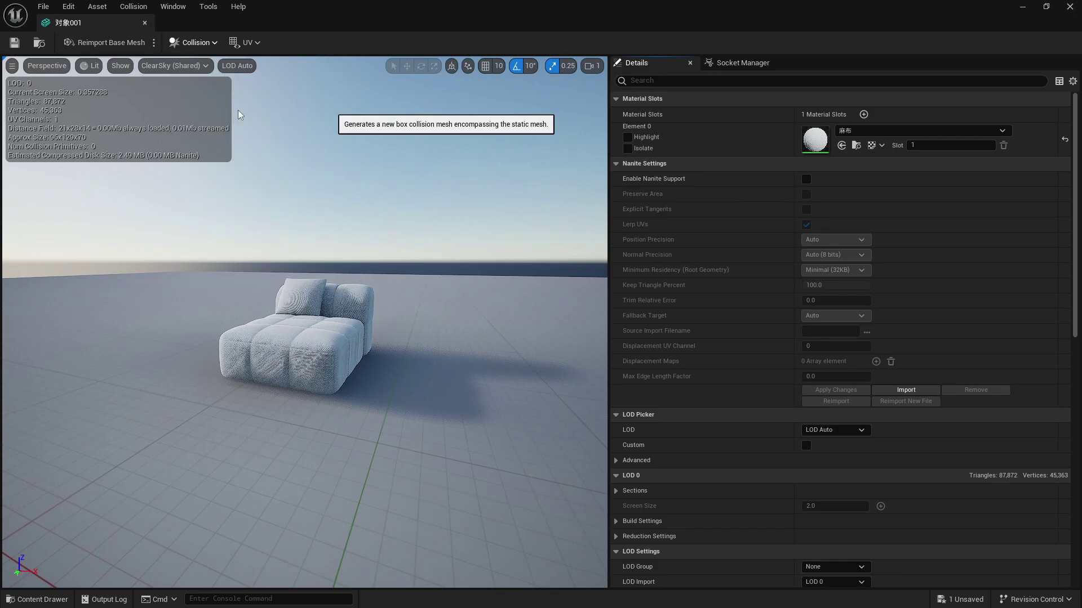
click(17, 44)
click(144, 22)
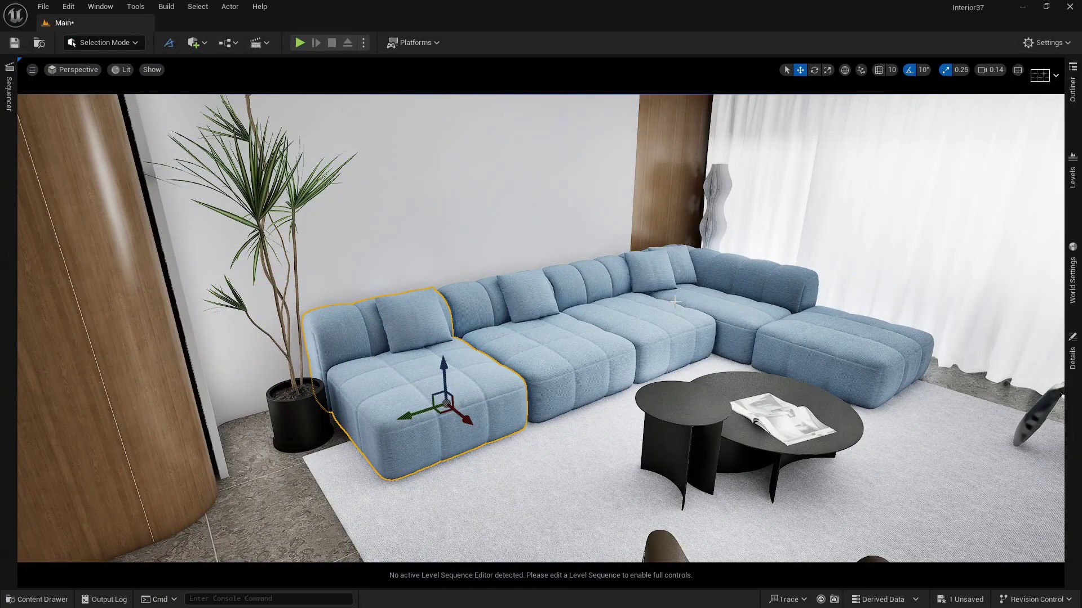
Select the sofa's corner section near the curtains and open its obj_002 static mesh in the mesh editor.
click(708, 285)
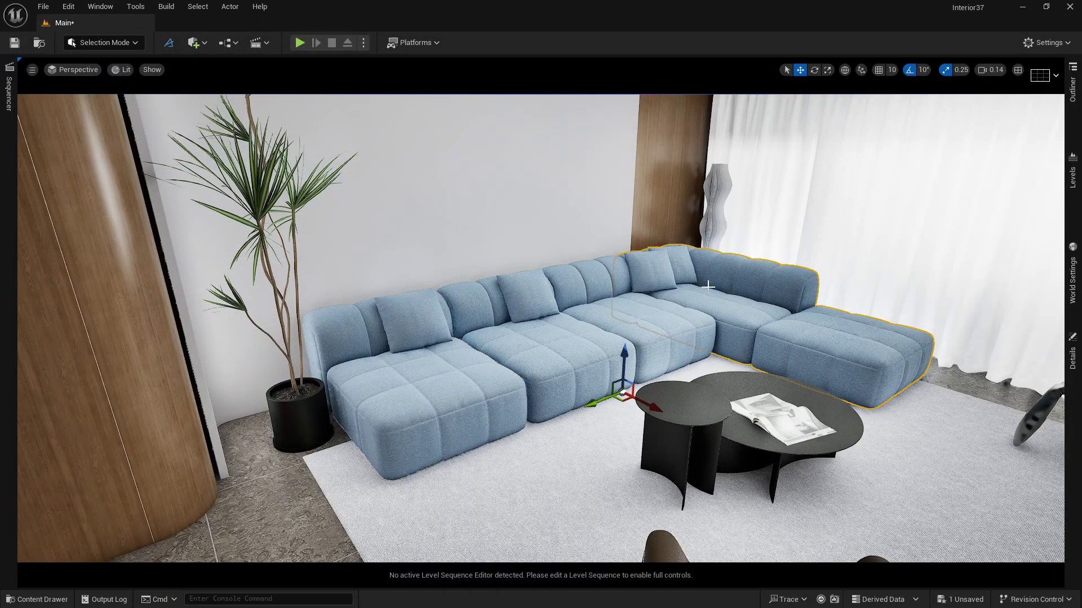
click(1074, 98)
click(1073, 355)
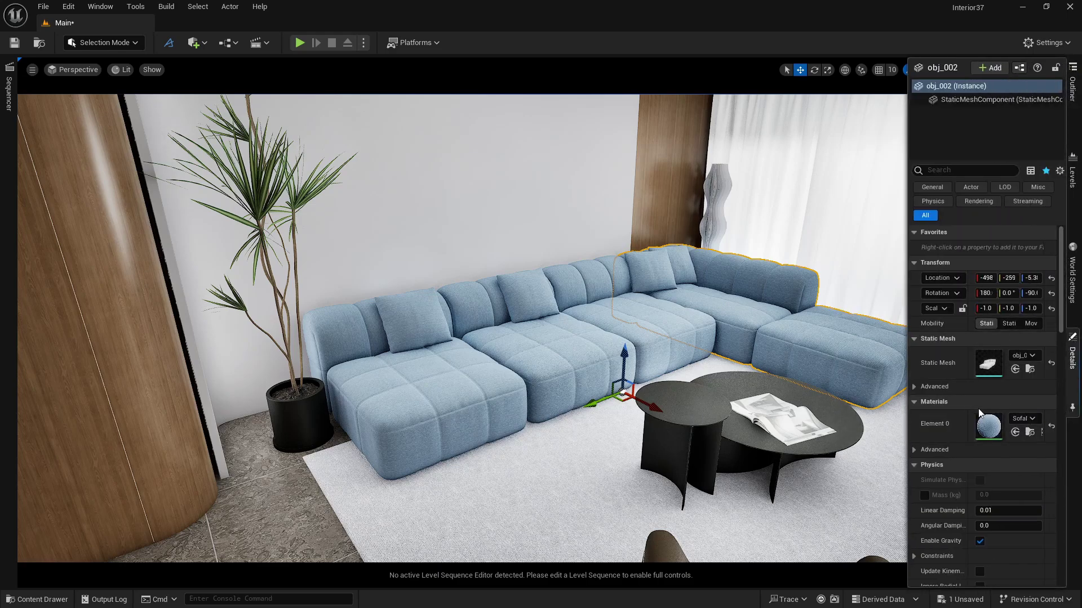
double_click(987, 363)
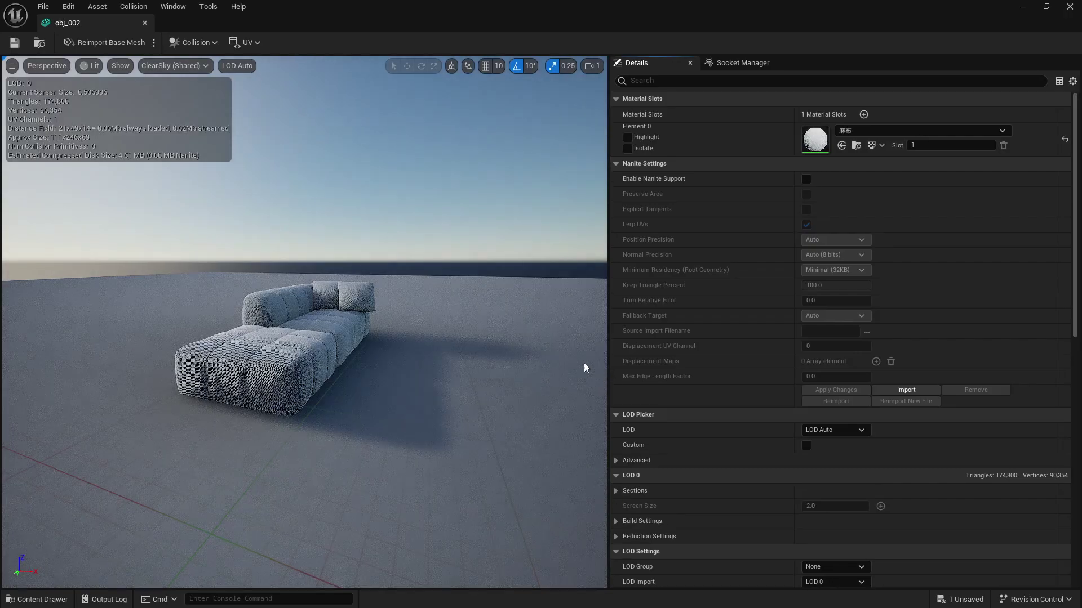
Add a box simplified collision to the obj_002 sofa mesh, and save and close the mesh.
click(206, 42)
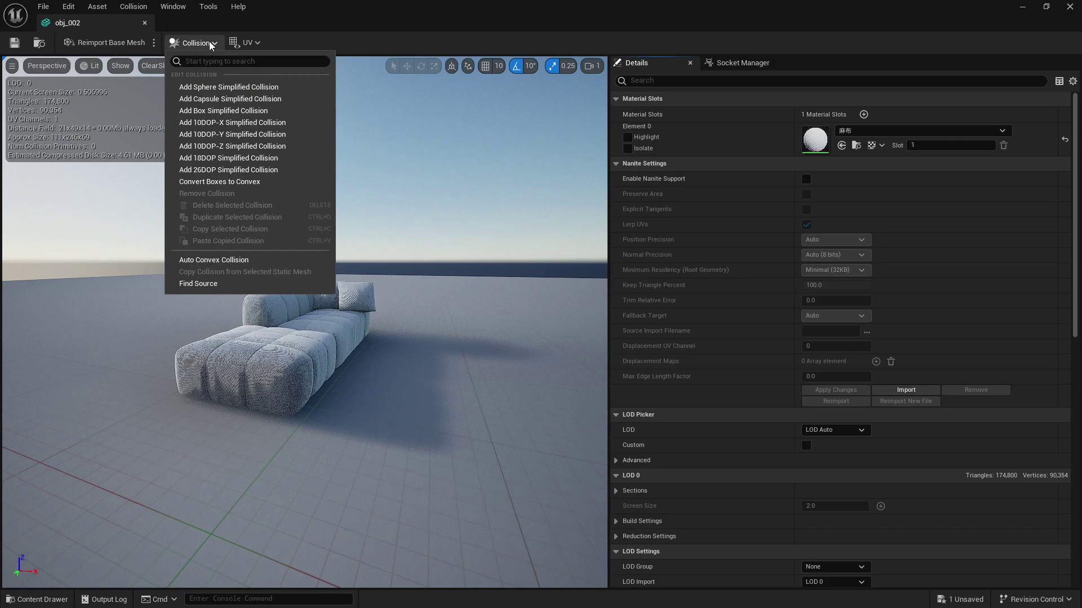
click(229, 111)
click(15, 43)
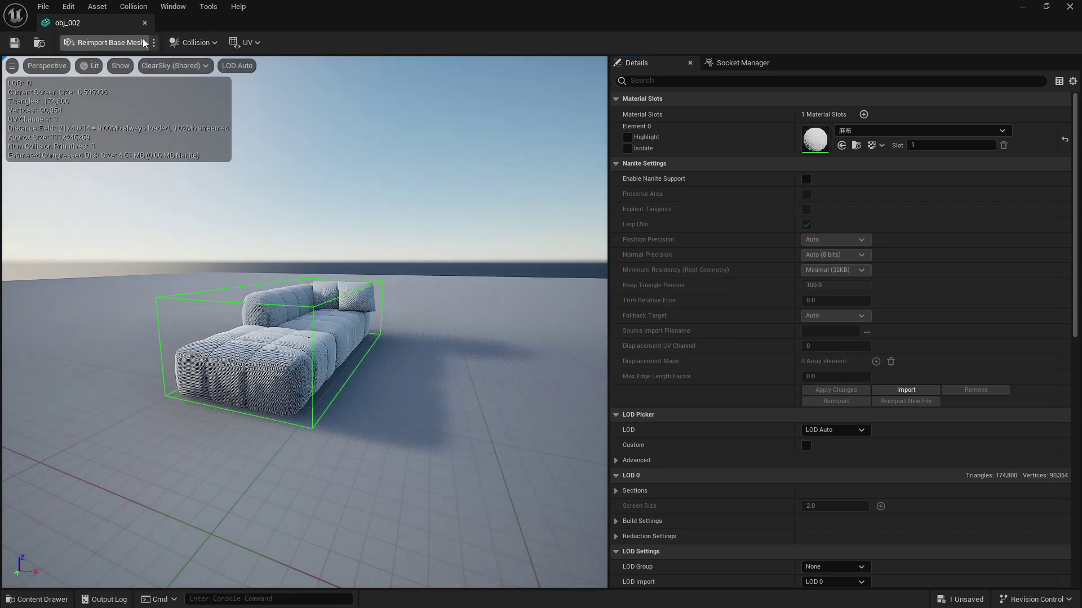
click(145, 22)
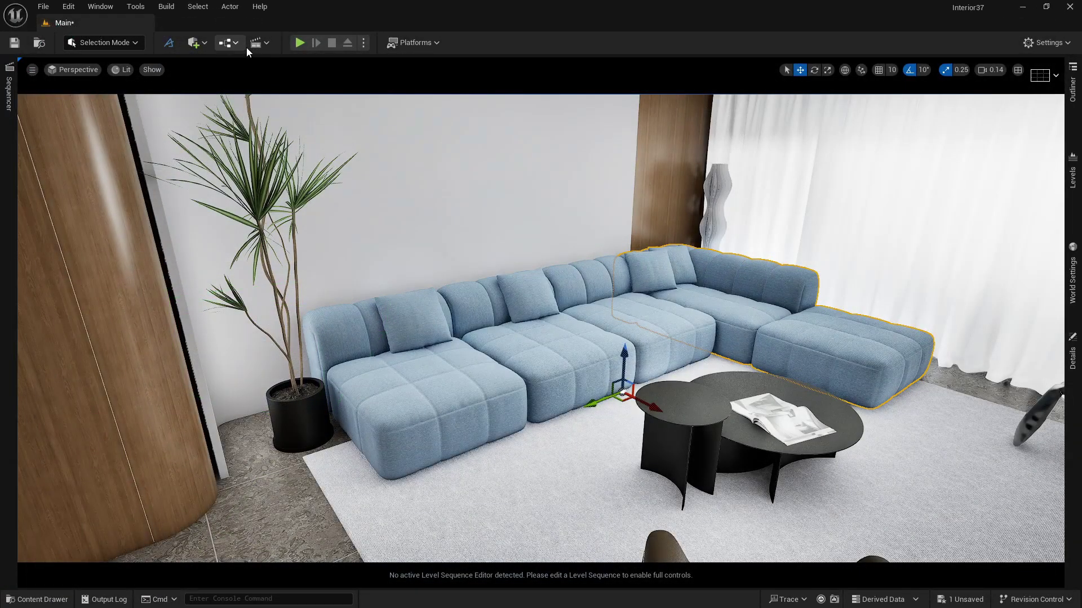
Play the level to test the sofa's collision by moving against it, and stop the play session.
click(300, 43)
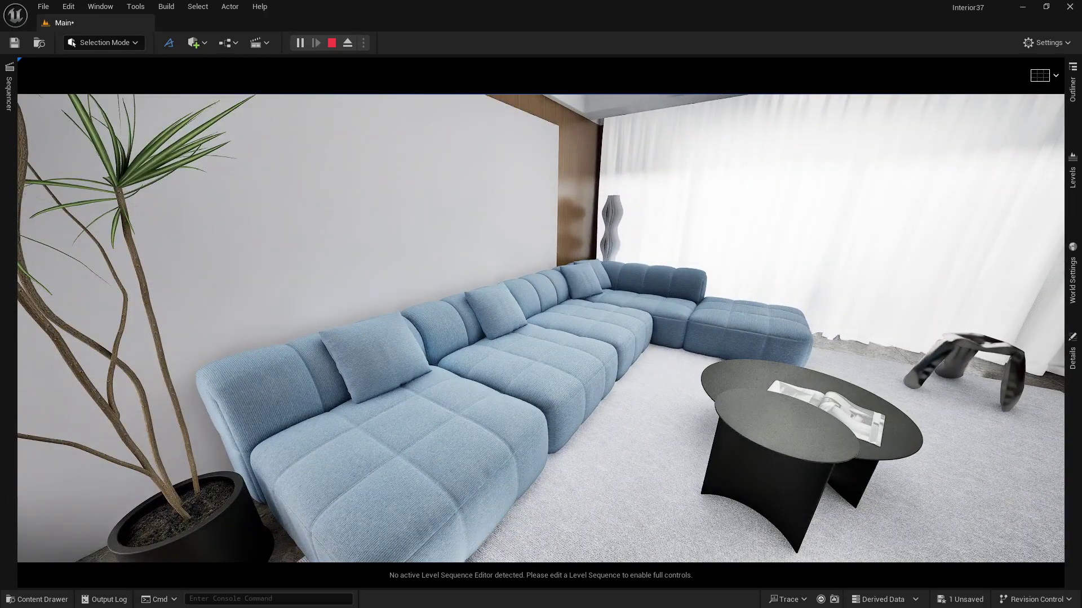
key(Escape)
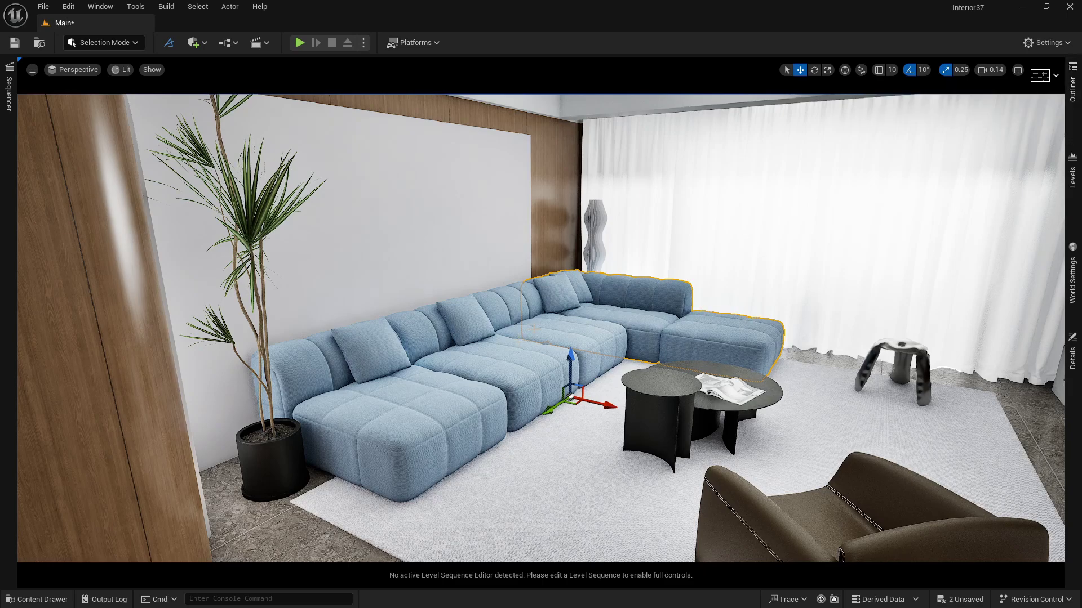
Undo the recent selection and collision changes made to the sofa sections.
key(ctrl+z)
key(ctrl+z)
key(ctrl+z)
key(ctrl+z)
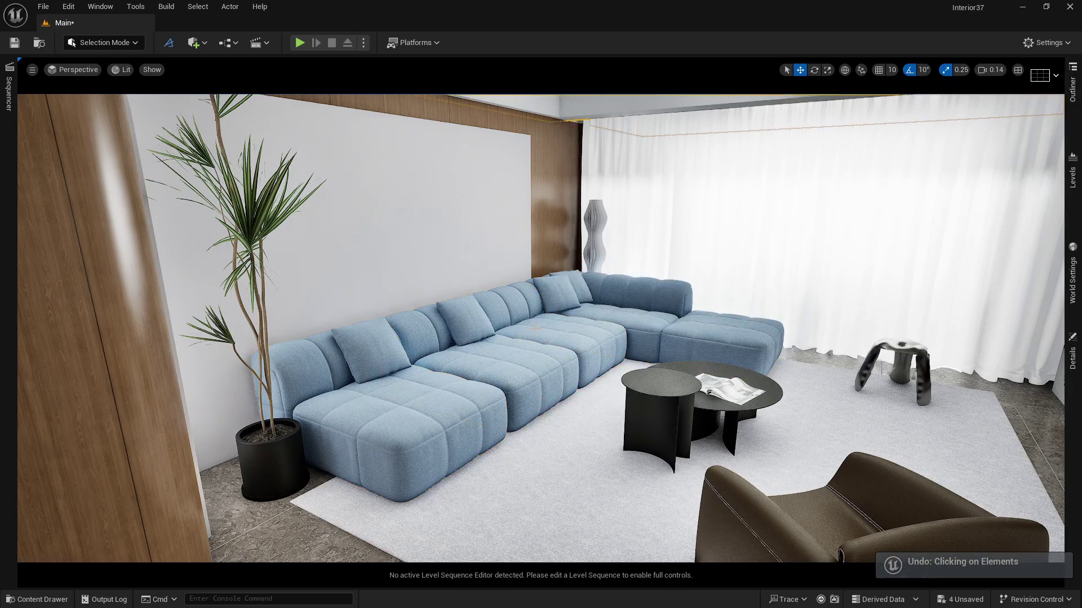
key(ctrl+z)
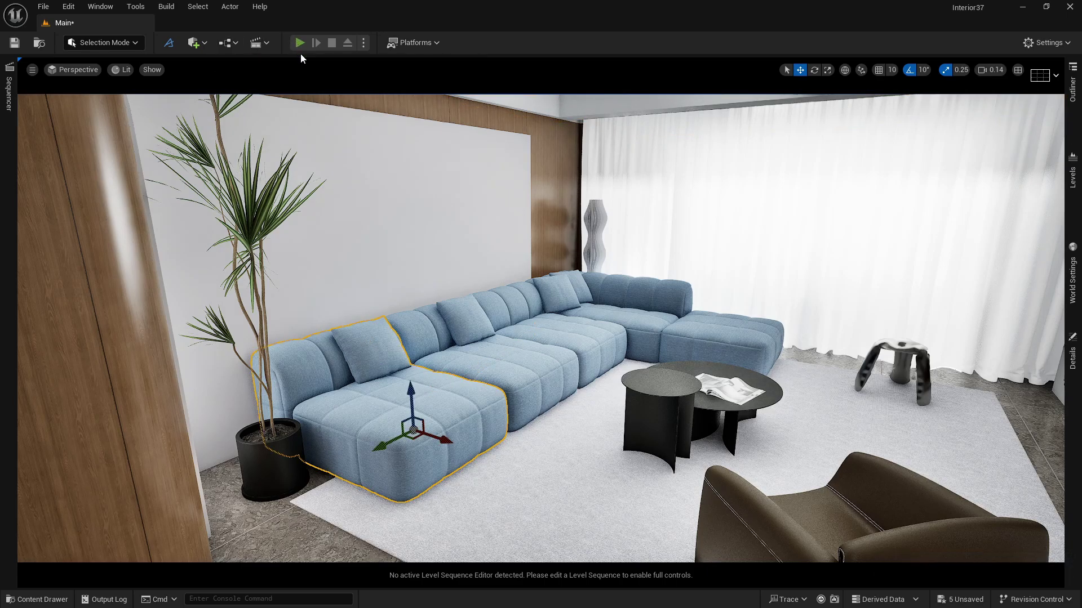
Play the level to test moving into the sofa, stop the session, and frame the selected sofa section.
click(300, 43)
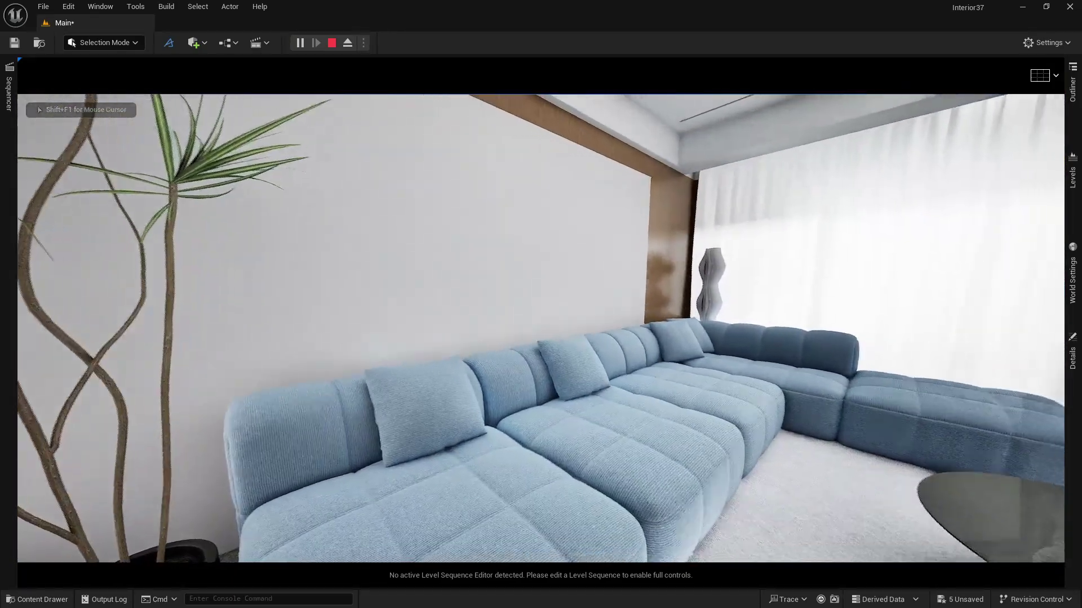
key(Escape)
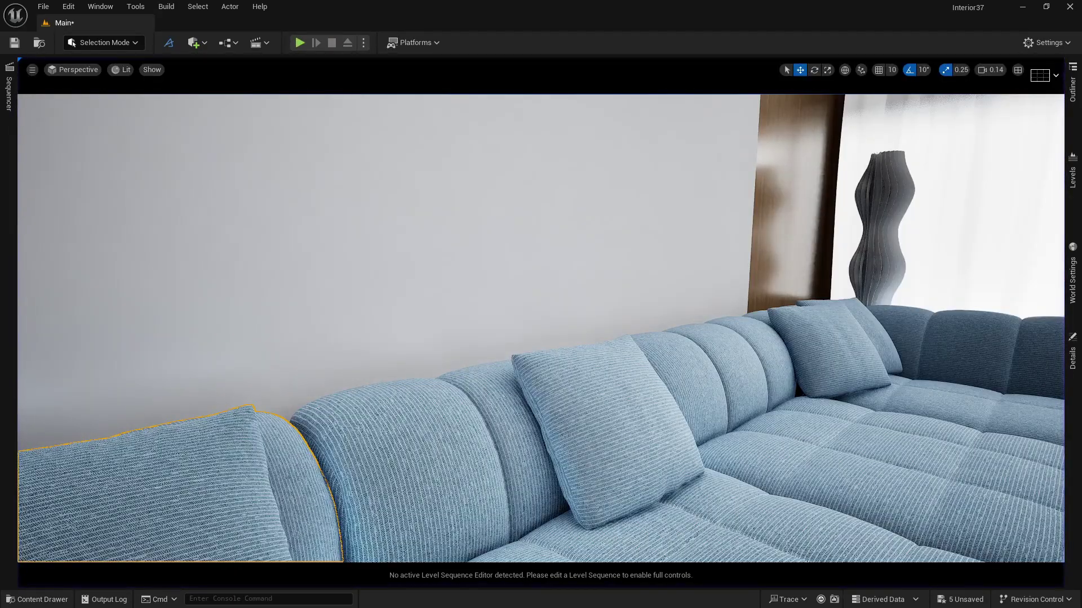
key(f)
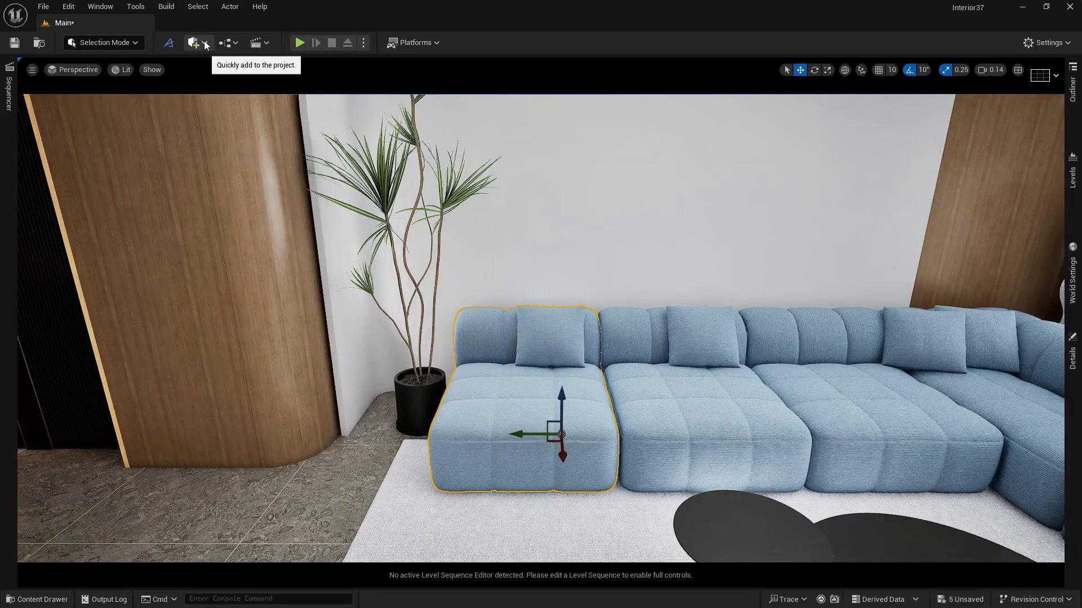
click(205, 43)
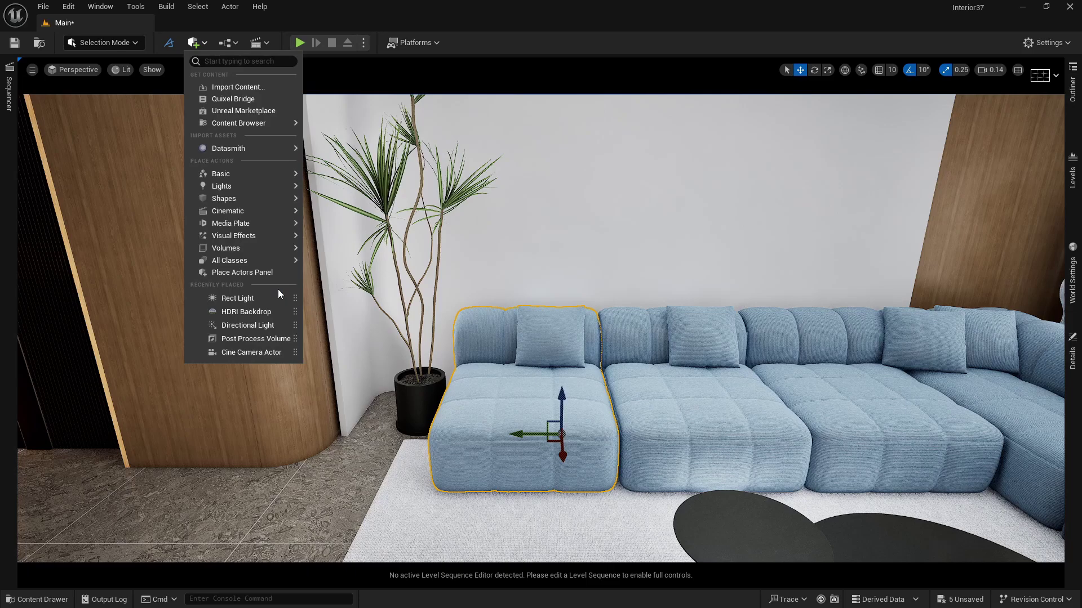
mouse_move(282, 248)
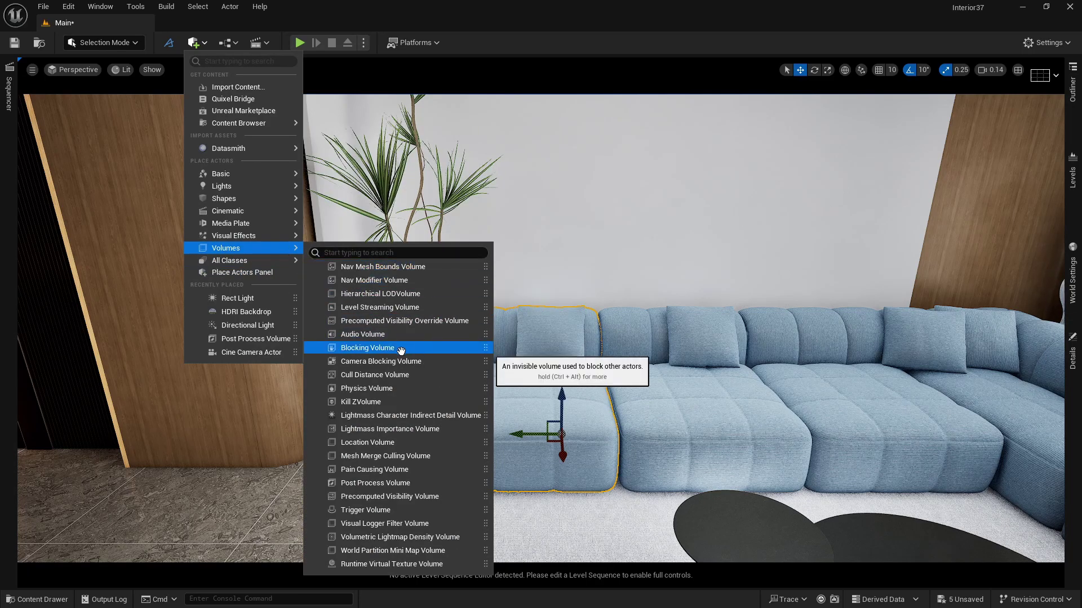
drag(401, 350, 528, 391)
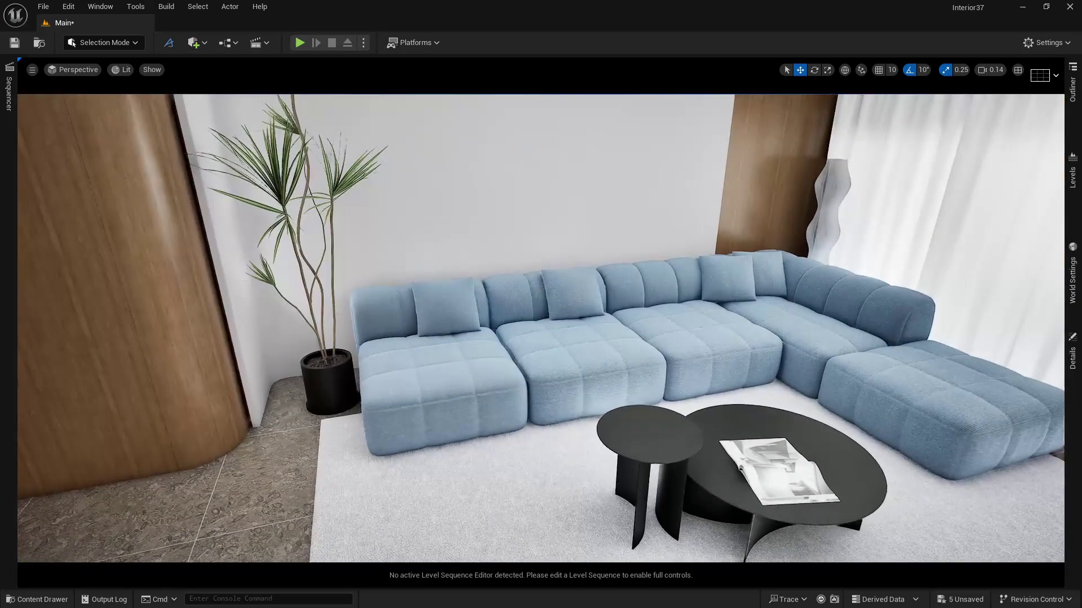
key(ctrl+z)
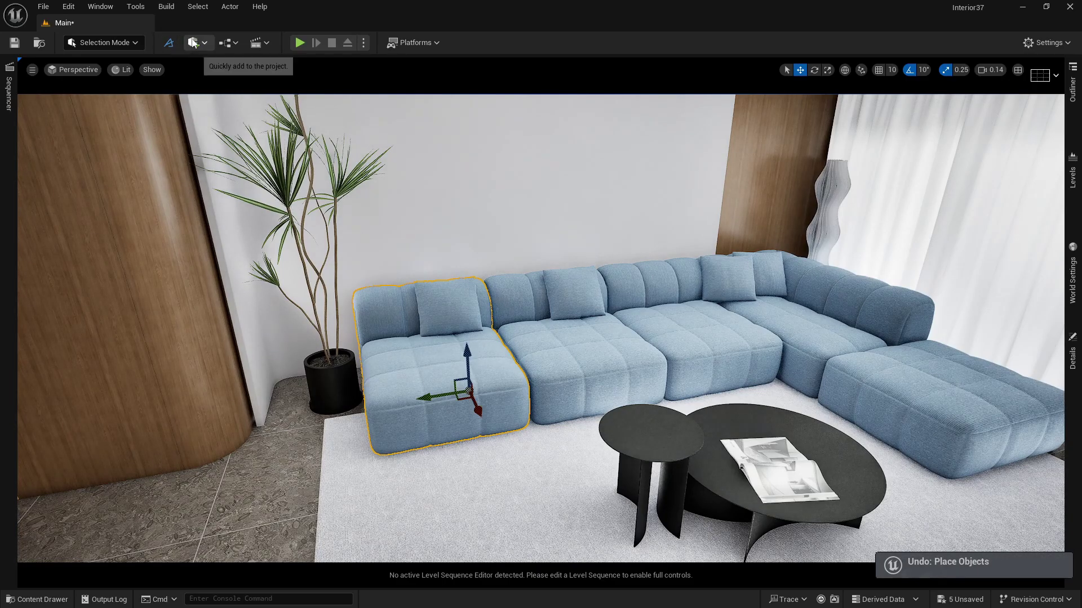
Add a Blocking Volume to the level and raise it above the floor slab.
click(193, 42)
mouse_move(267, 250)
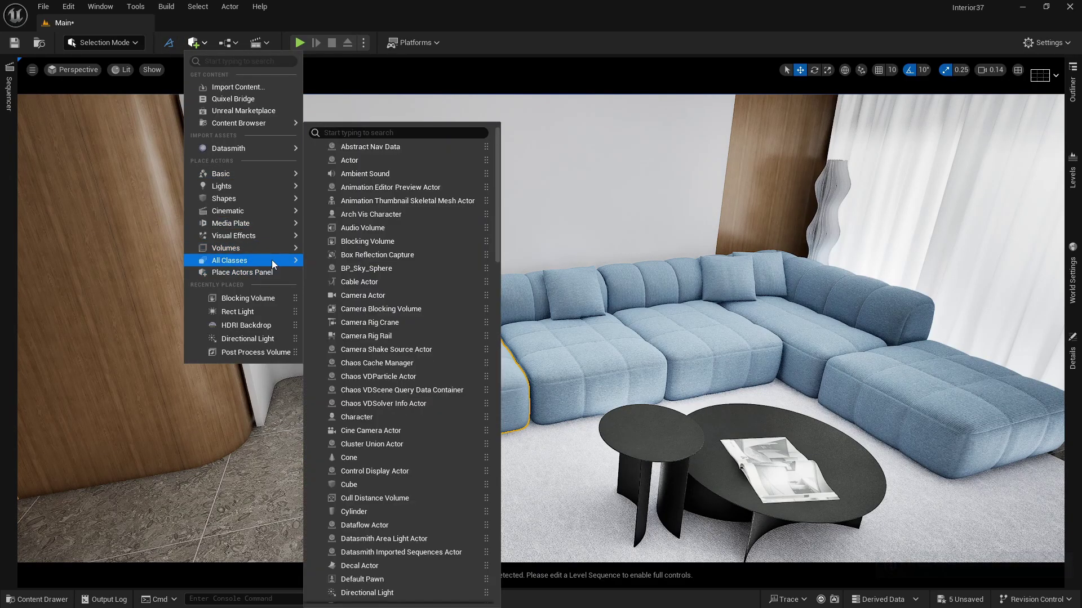
click(368, 241)
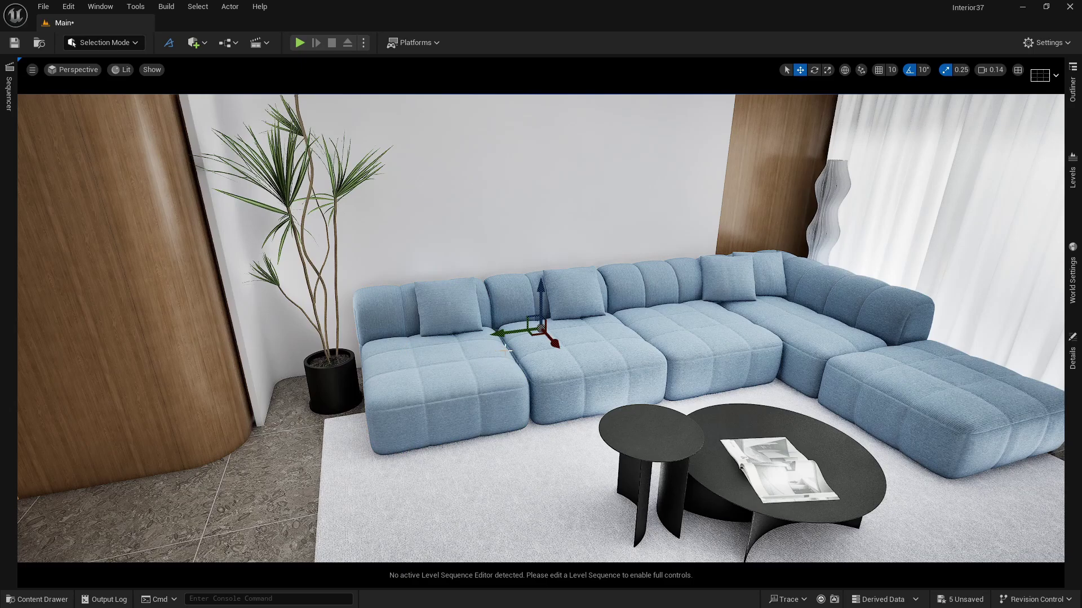
key(r)
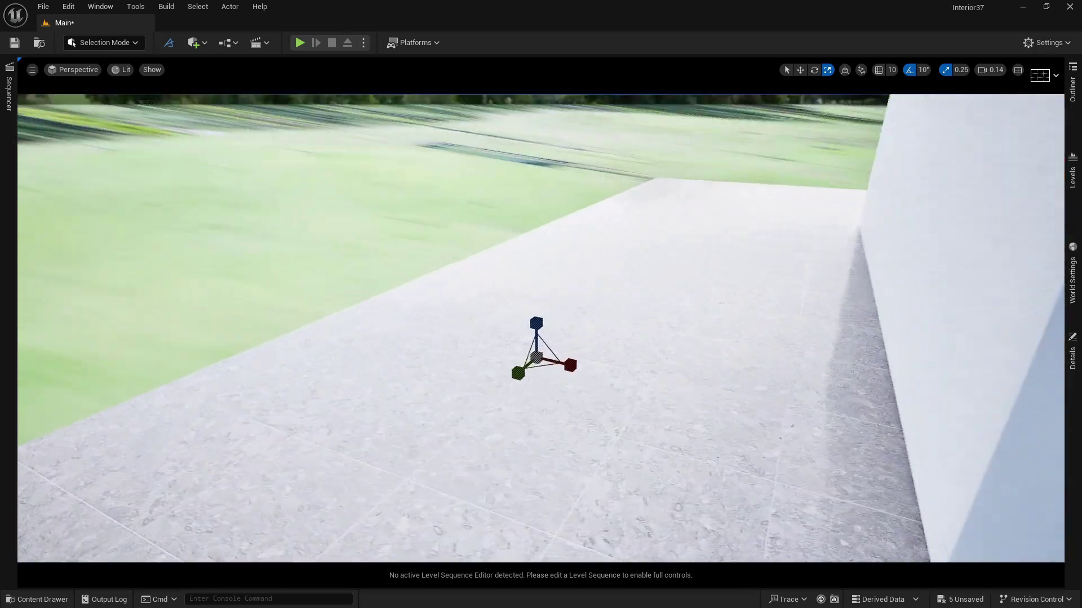
right_drag(562, 342, 561, 342)
key(w)
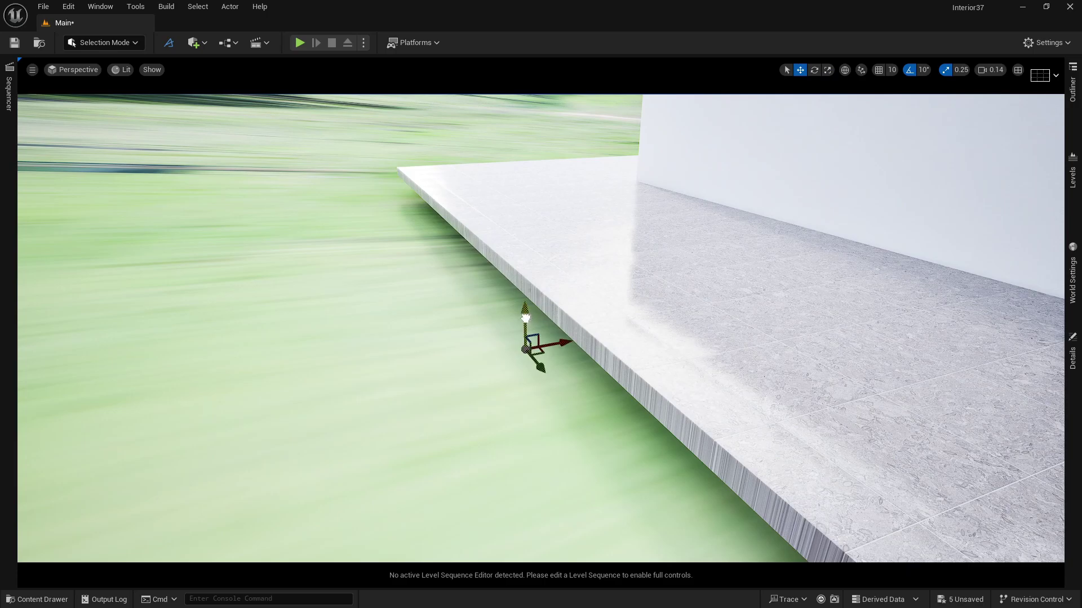
drag(525, 318, 523, 107)
scroll(538, 233, down, 6)
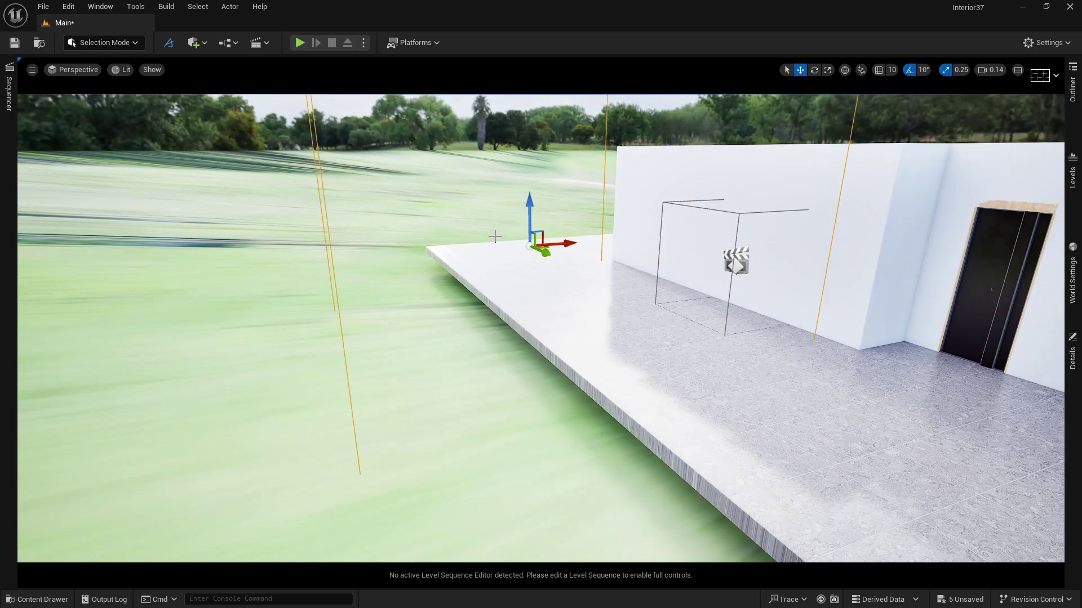
Move the blocking volume horizontally from outside the building into the living room and position it over the sofa.
key(r)
drag(545, 253, 797, 238)
key(w)
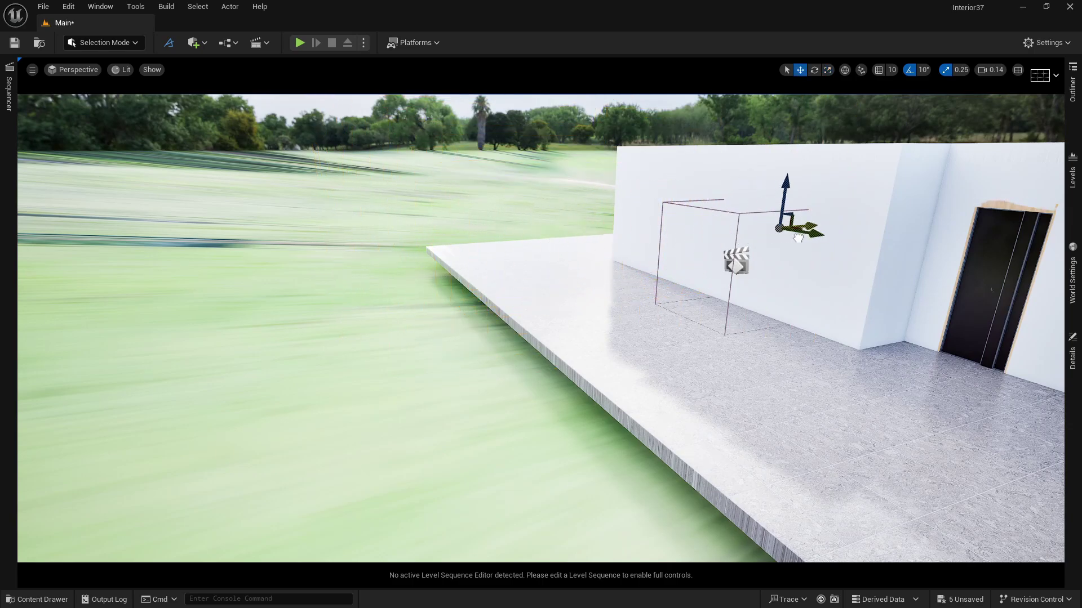
scroll(795, 239, up, 15)
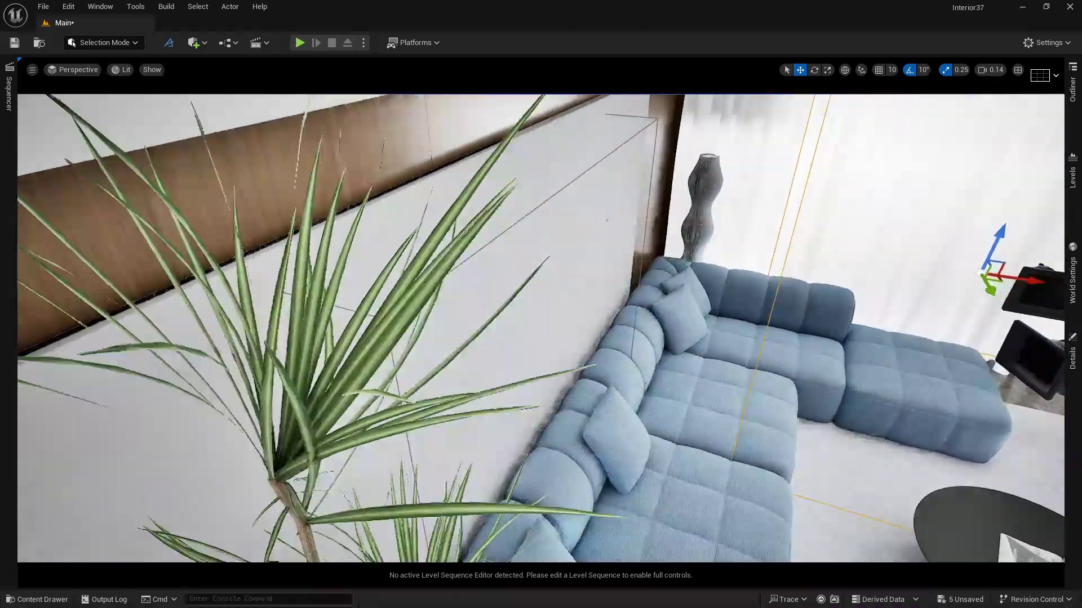
scroll(795, 239, down, 10)
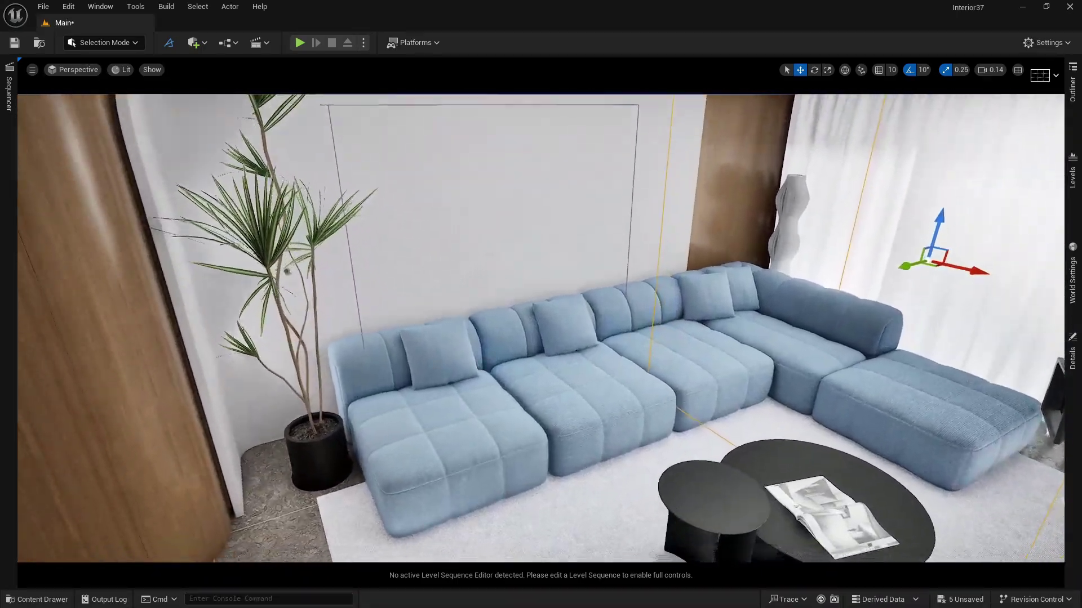
scroll(749, 231, down, 5)
scroll(749, 231, up, 4)
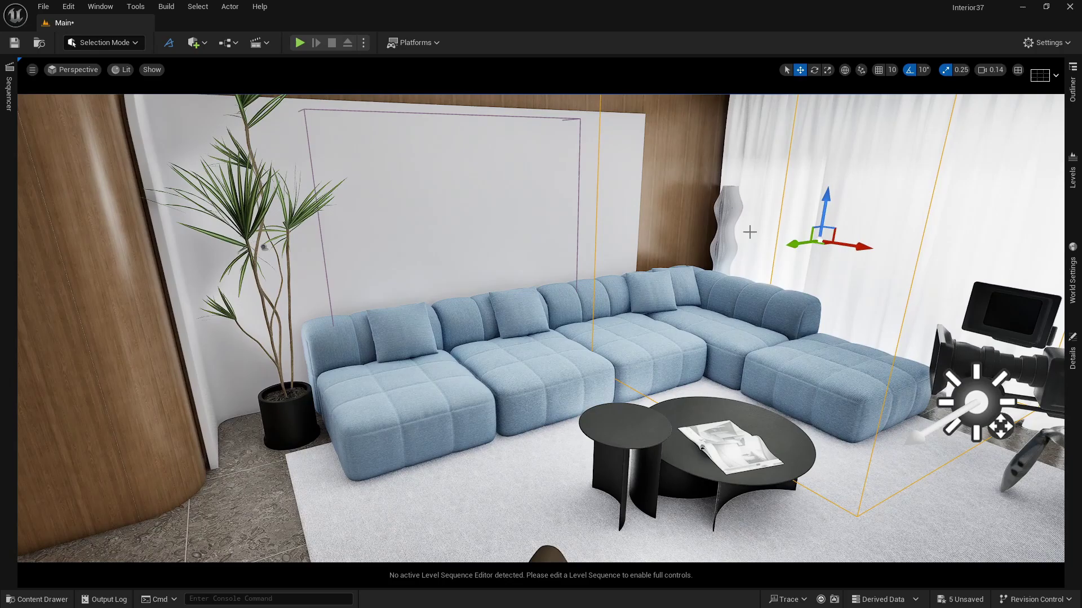
drag(787, 247, 509, 294)
drag(556, 251, 497, 308)
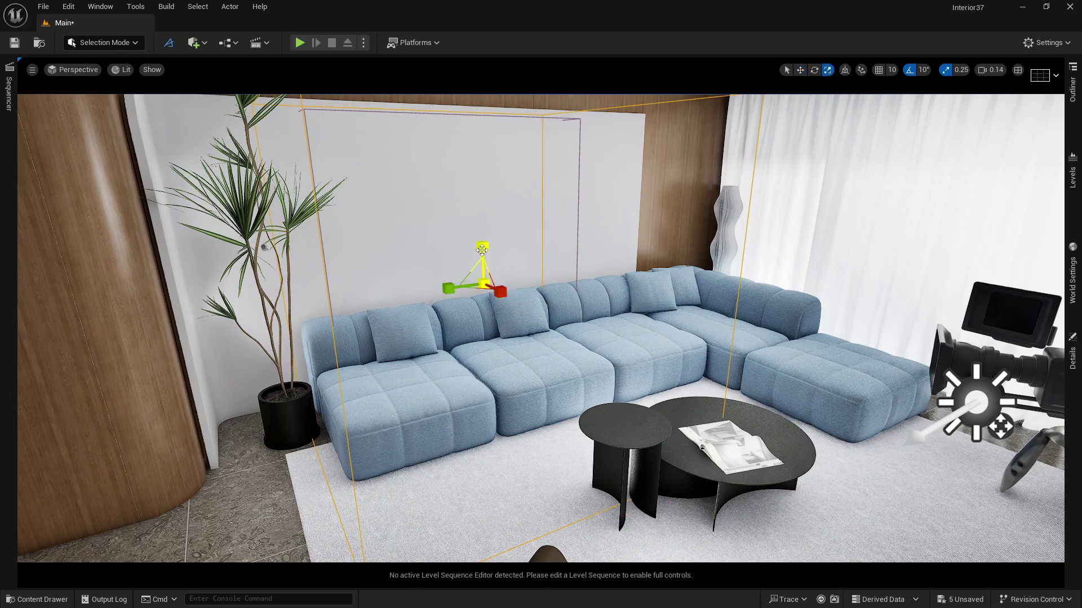
Turn off scale snapping, reduce the blocking volume's height and depth, and align it with the two sofa sections beside the plant.
drag(482, 250, 481, 281)
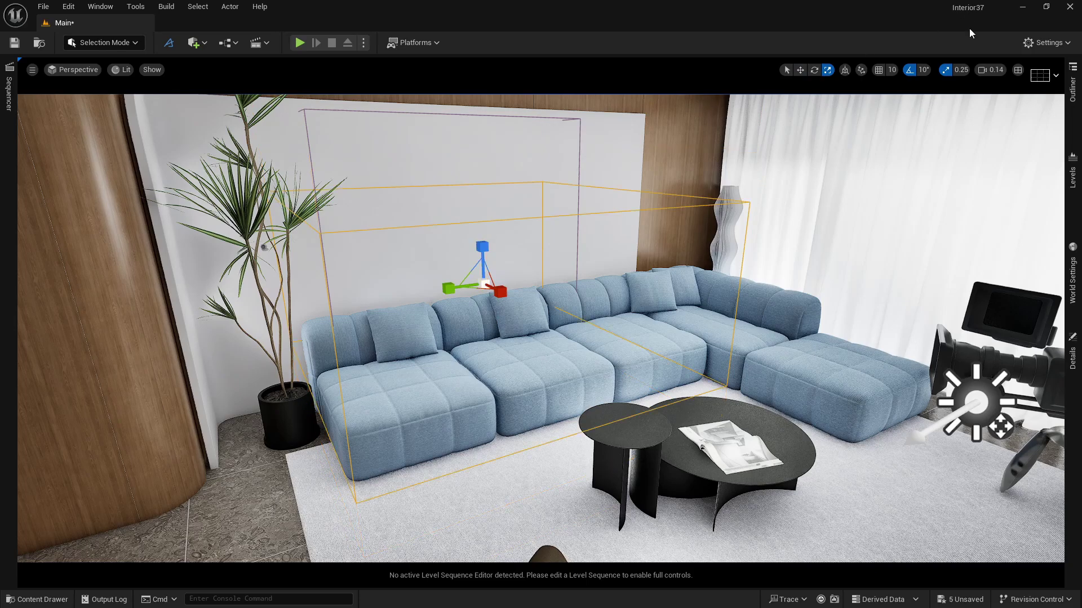
click(947, 70)
drag(486, 254, 475, 297)
right_drag(474, 296, 434, 333)
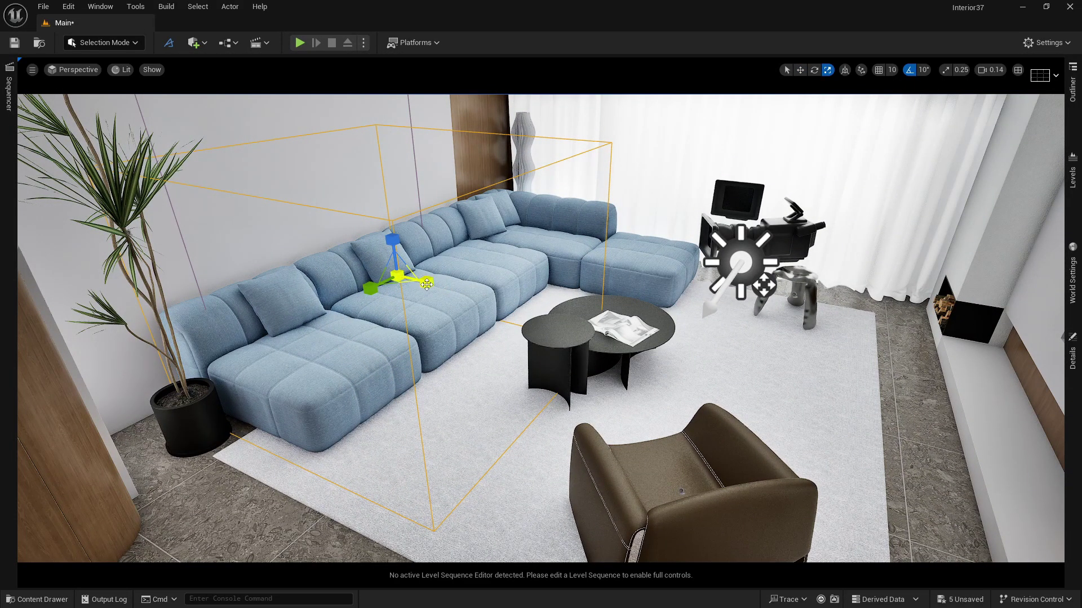
drag(426, 283, 369, 271)
right_drag(369, 272, 356, 310)
key(r)
drag(356, 310, 348, 312)
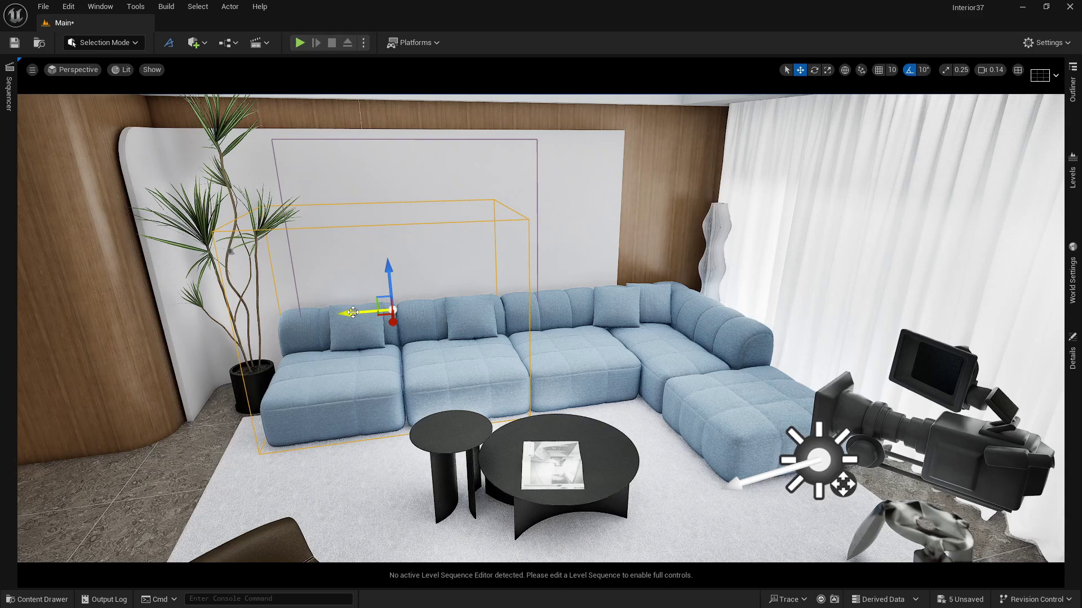
Duplicate the blocking volume along the sofa to cover the sections toward the curtain corner.
click(349, 313)
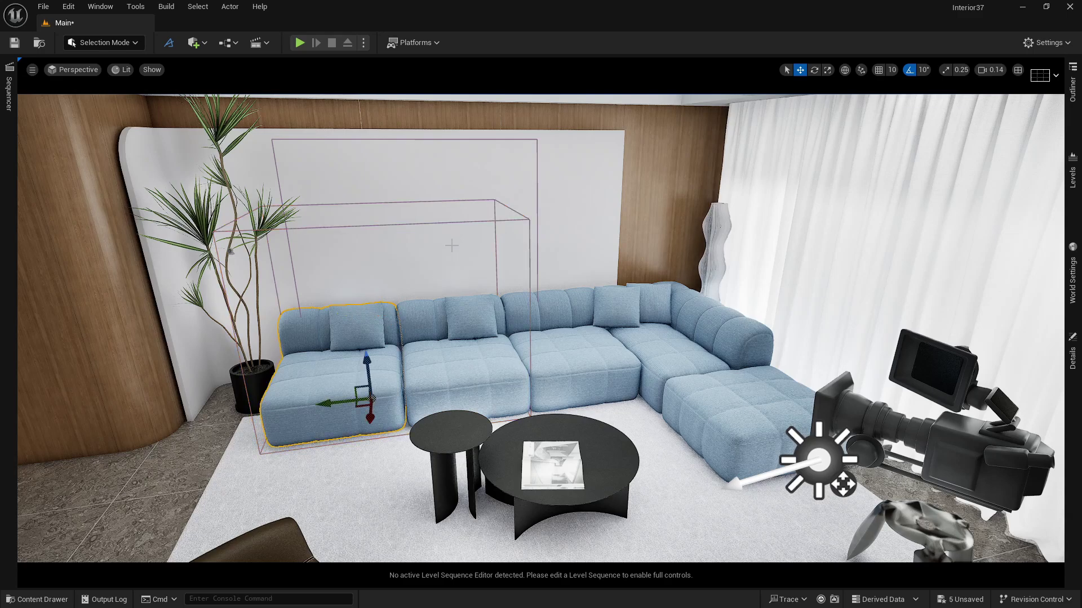
click(457, 221)
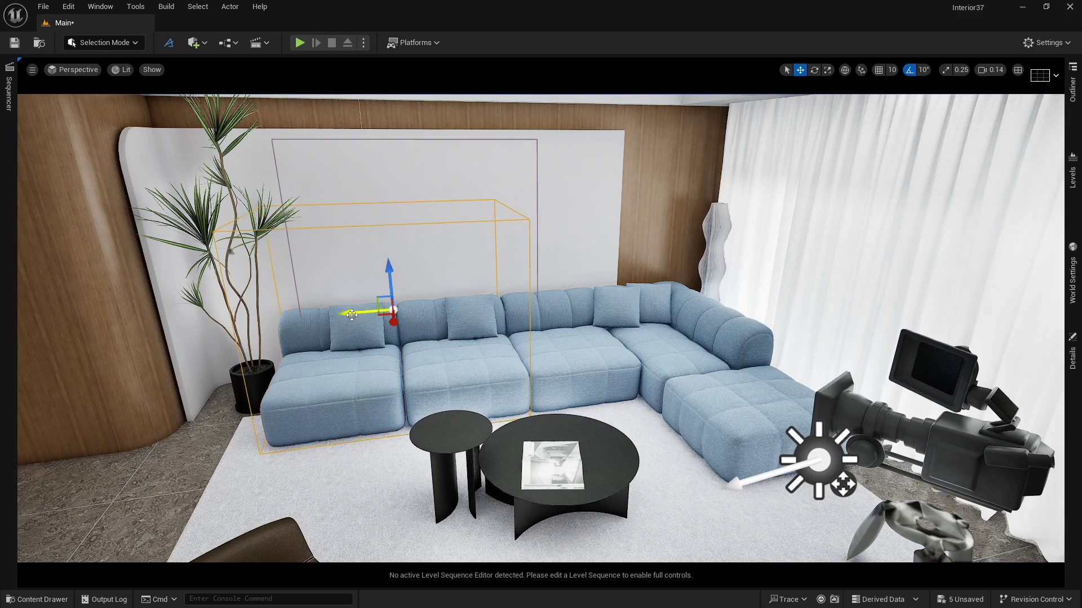
drag(351, 315, 581, 315)
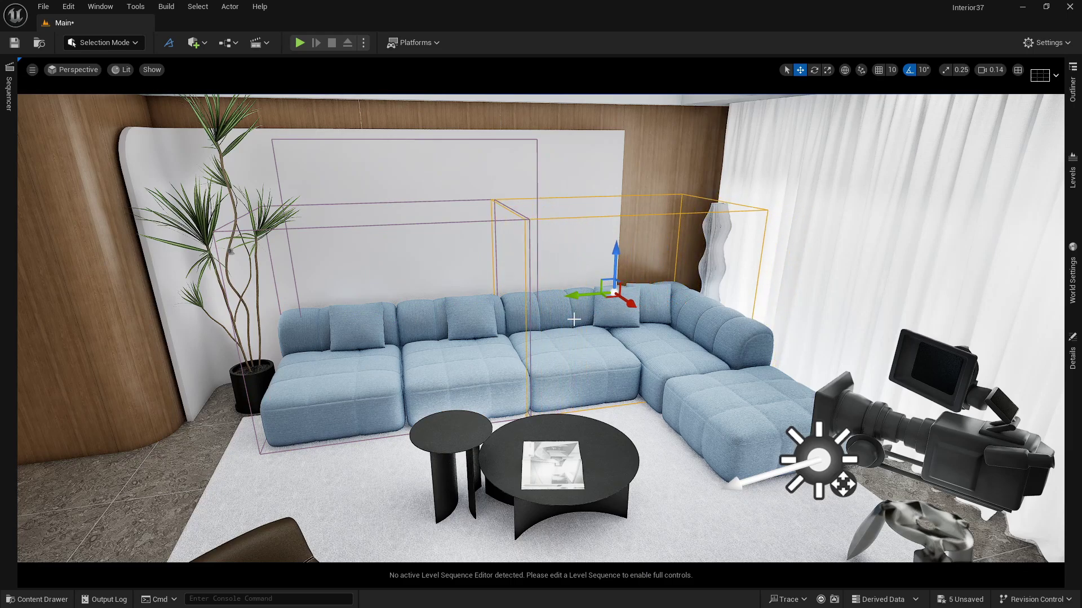
right_drag(581, 315, 733, 315)
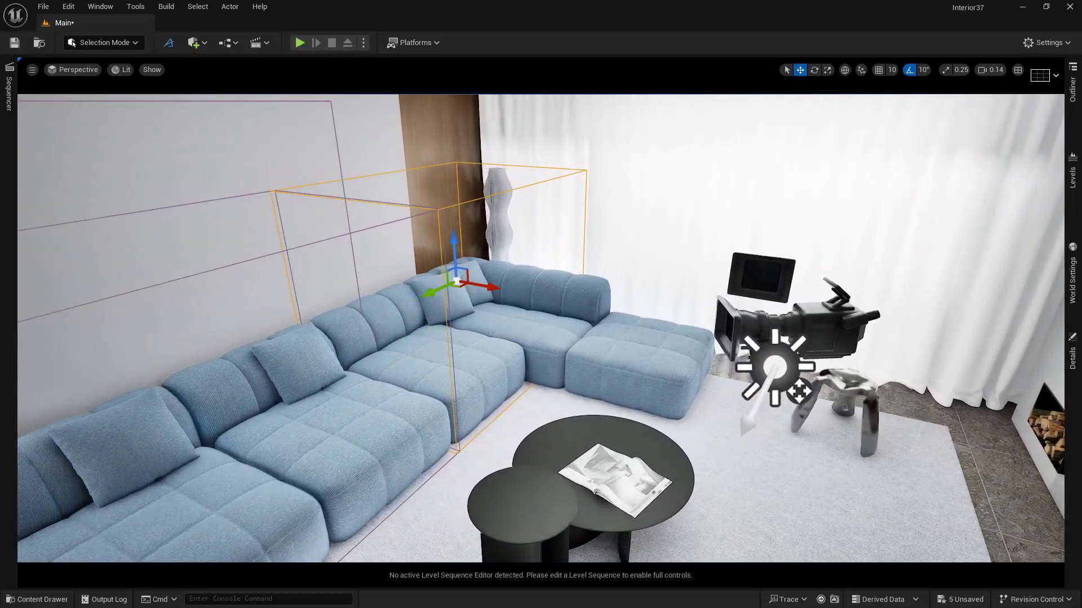
Duplicate the corner blocking volume out over the sofa's ottoman section and narrow the copy to fit that section.
drag(497, 290, 650, 314)
right_drag(650, 313, 537, 313)
right_drag(653, 332, 658, 333)
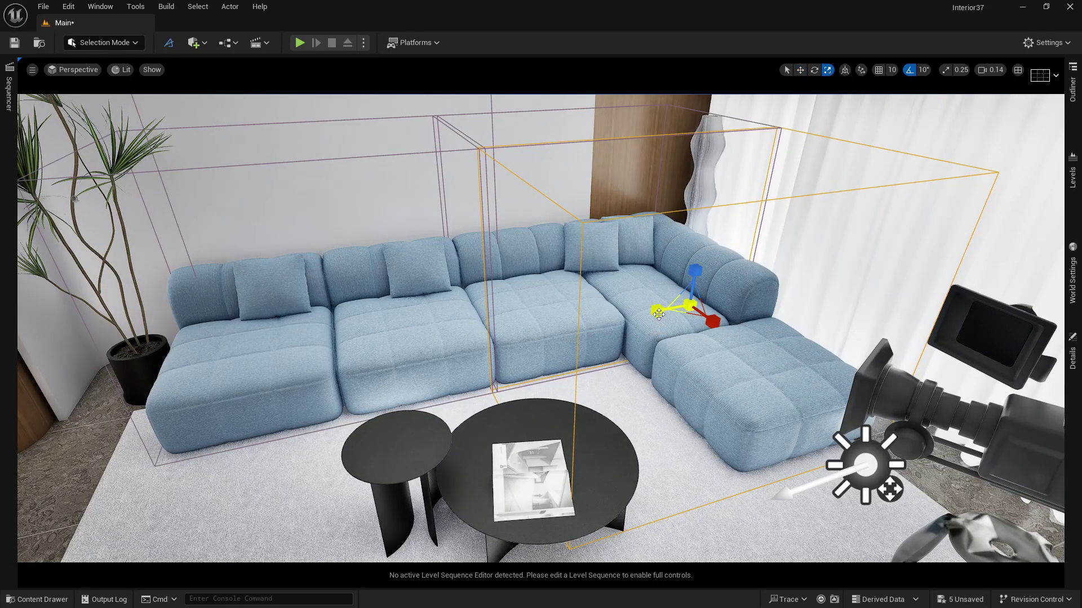
drag(655, 313, 727, 300)
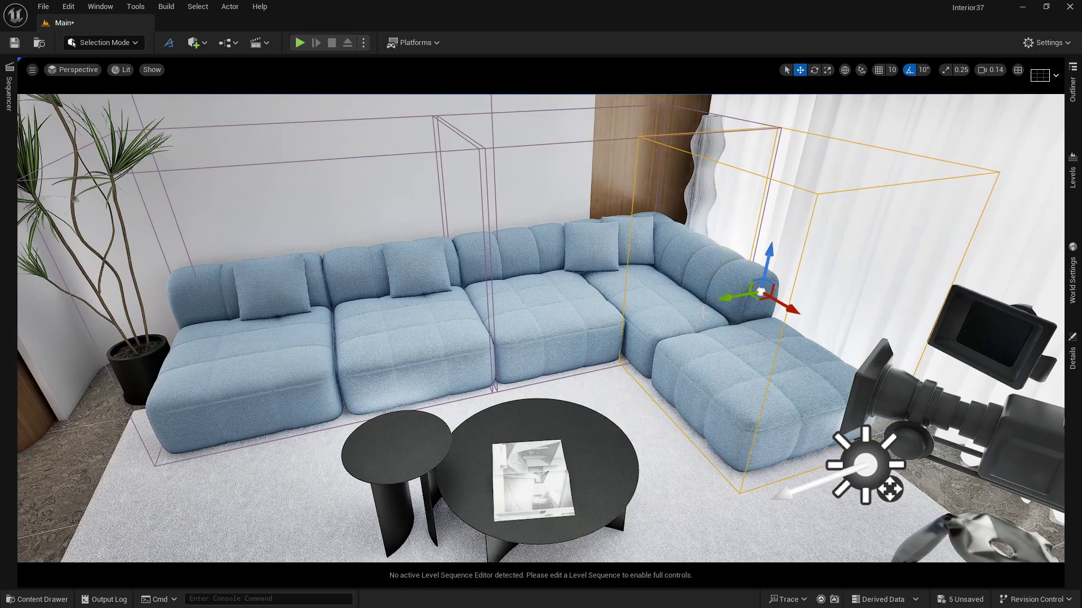
right_drag(727, 299, 485, 300)
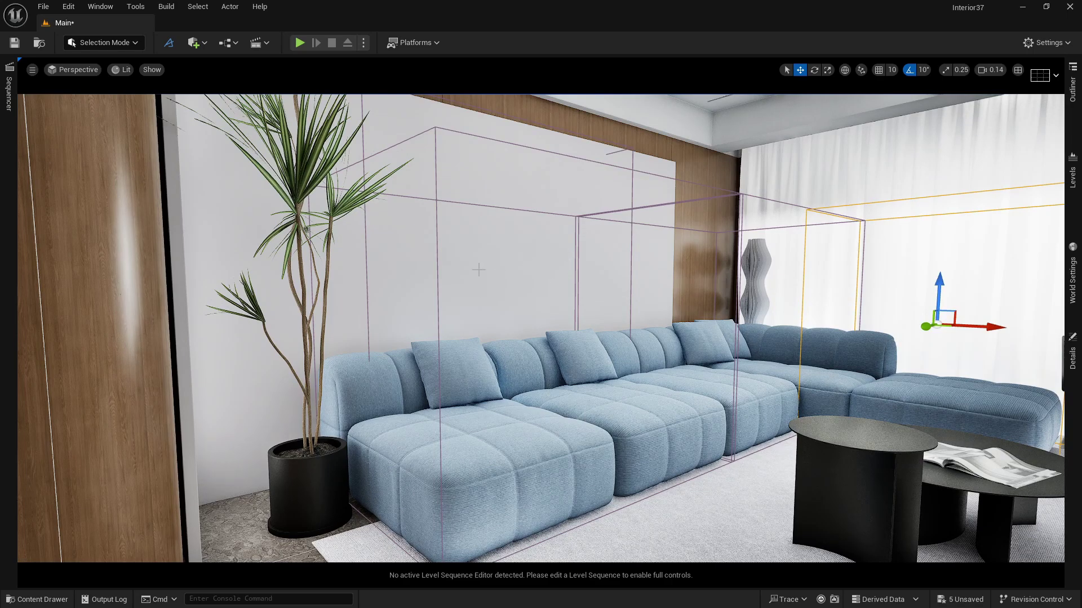
Select the blocking volume beside the plant, run the level, and walk against the sofa to test its collision.
right_drag(440, 324, 387, 323)
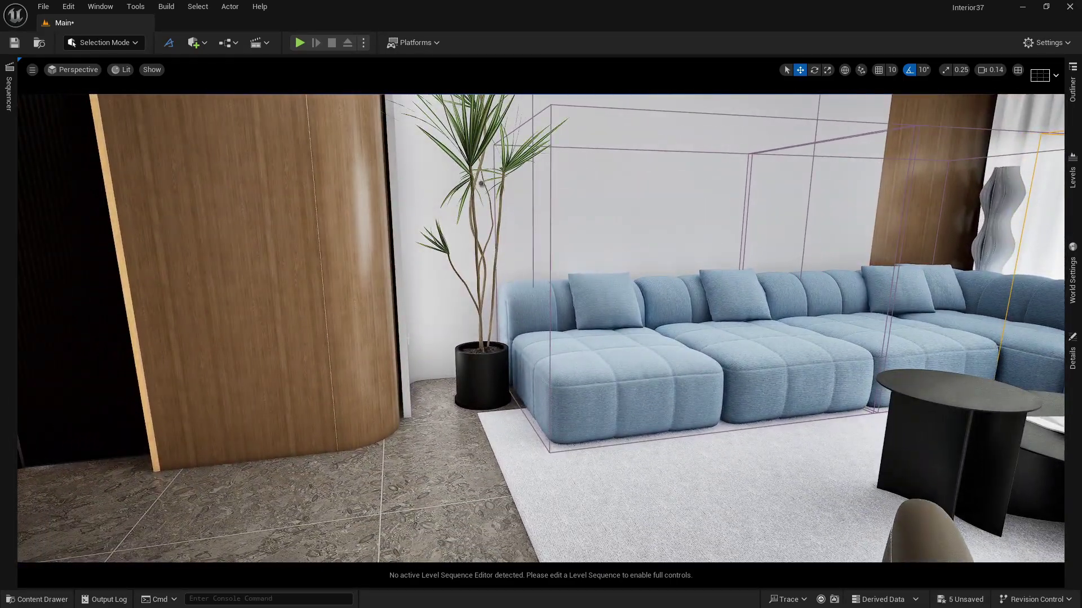
click(551, 165)
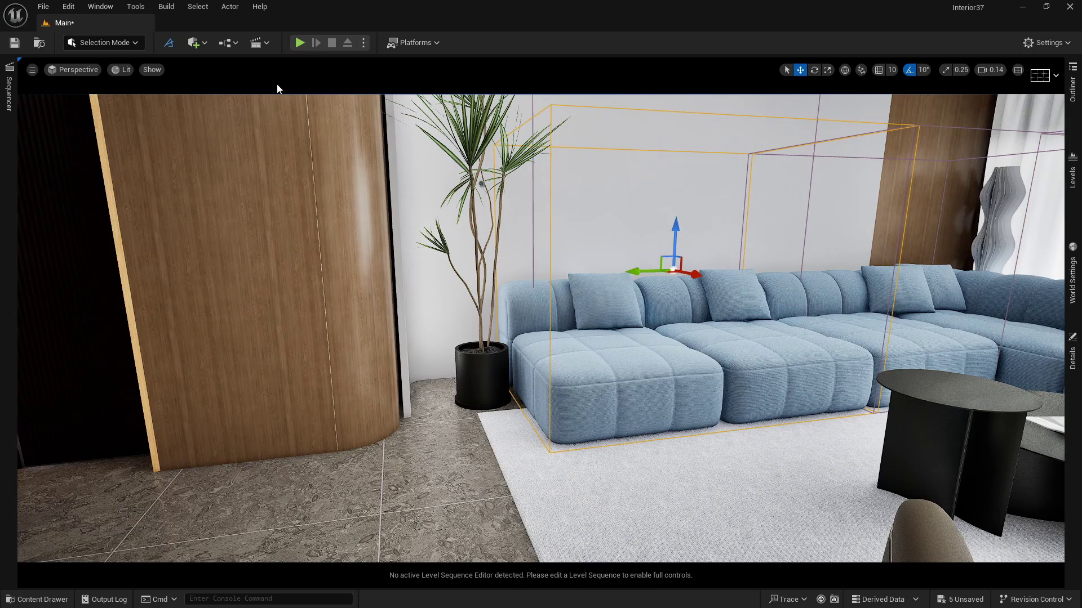
click(300, 43)
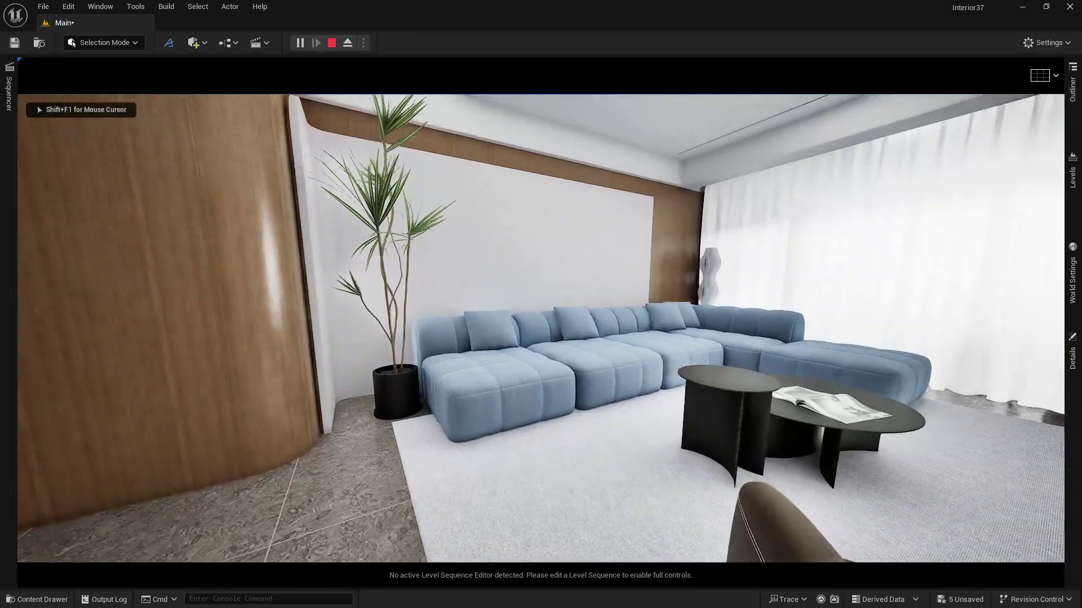
key(w)
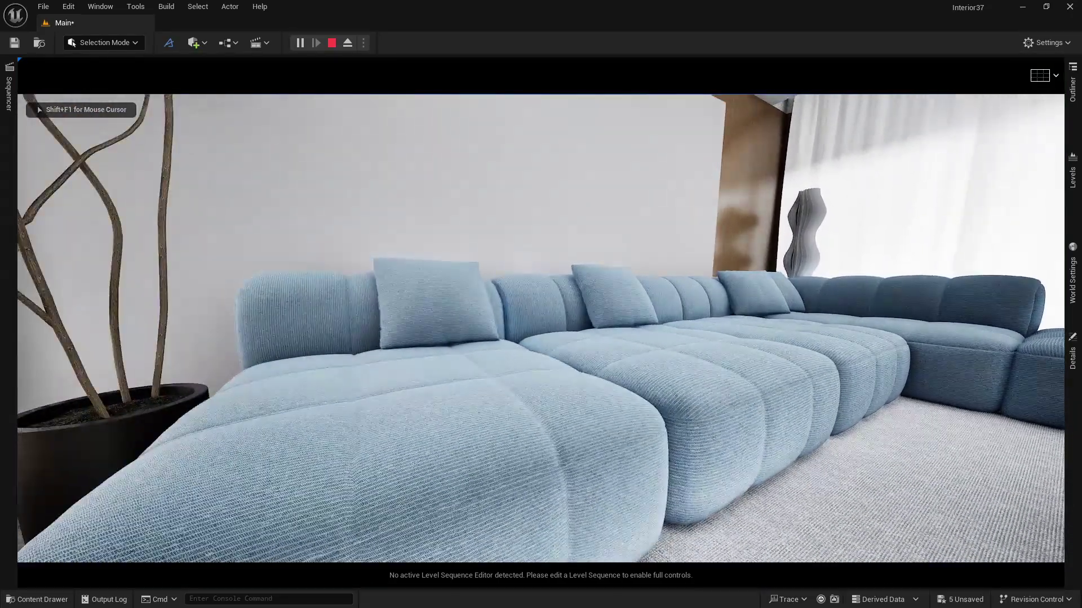
key(s)
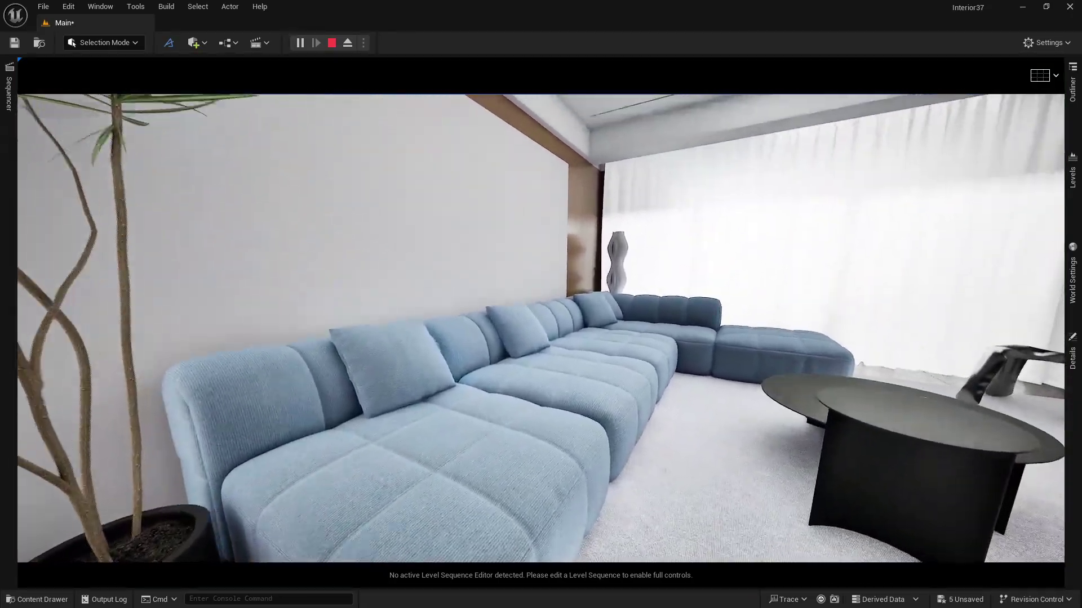
key(w)
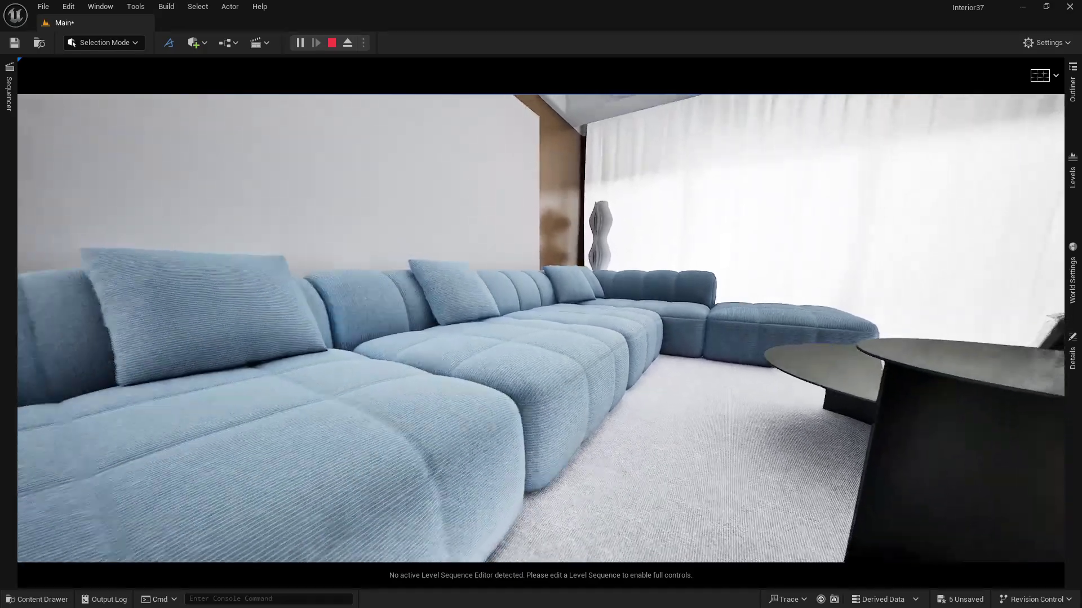
key(s)
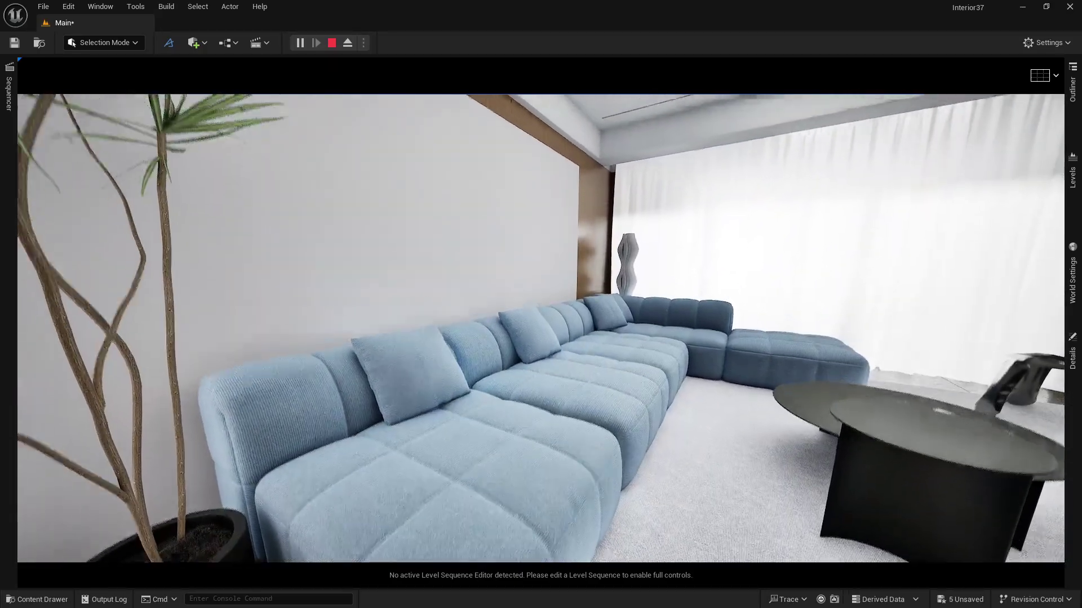
key(w)
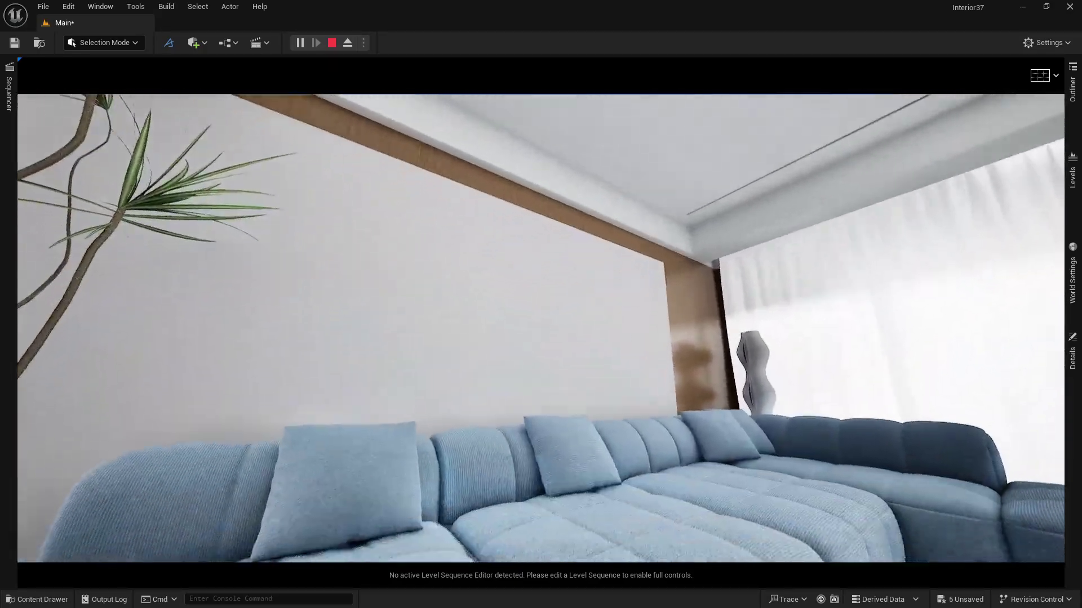
right_drag(428, 281, 290, 263)
key(Escape)
Duplicate the sofa's blocking volume over to the potted plant and shorten the copy to suit the plant.
key(w)
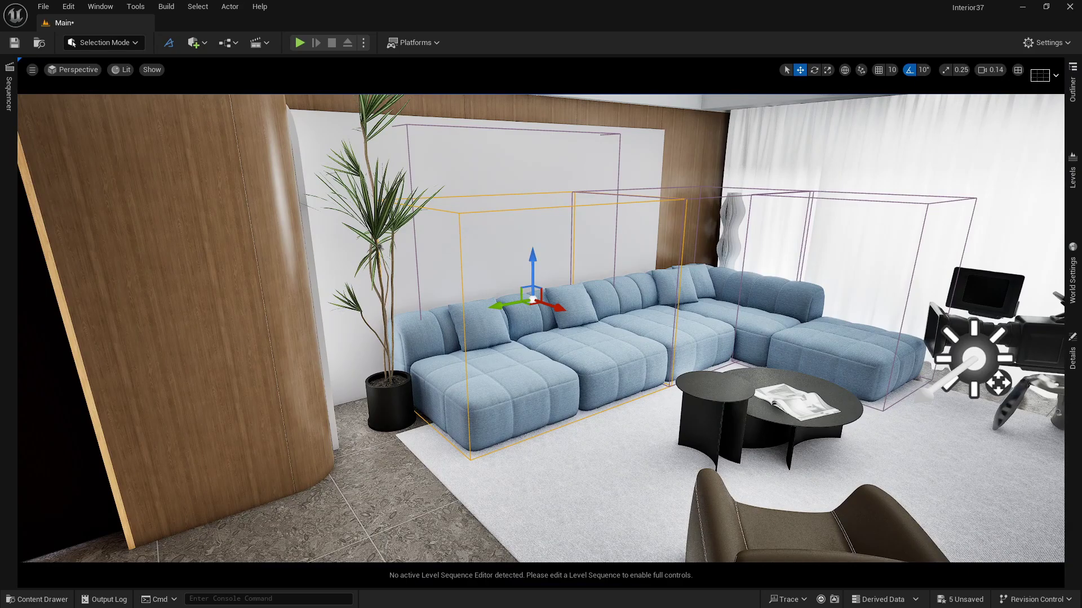
key(a)
right_drag(290, 263, 285, 324)
key(w)
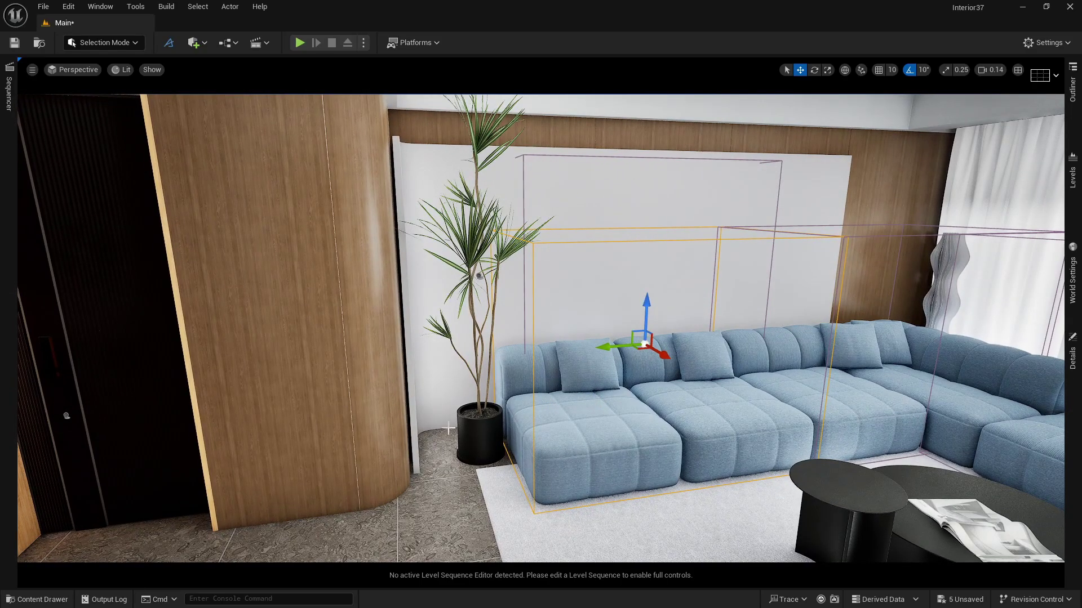
click(474, 424)
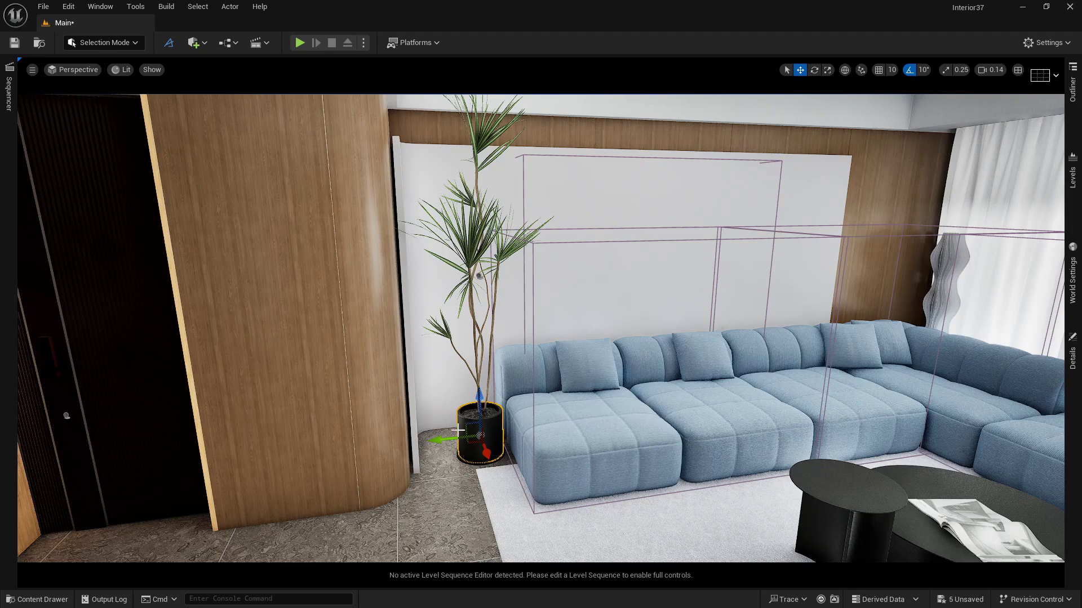
click(471, 280)
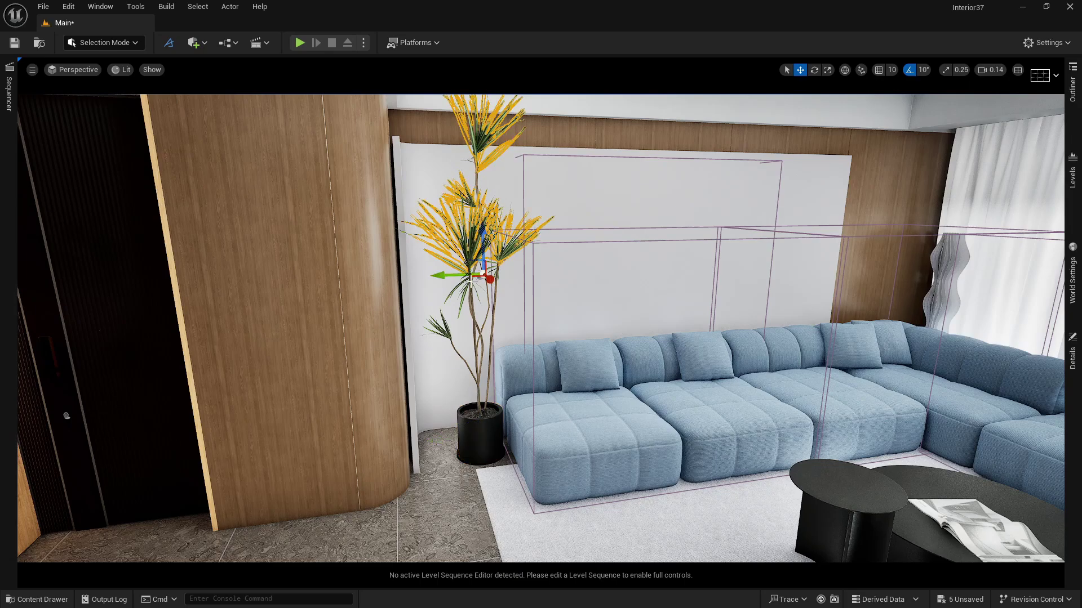
click(656, 239)
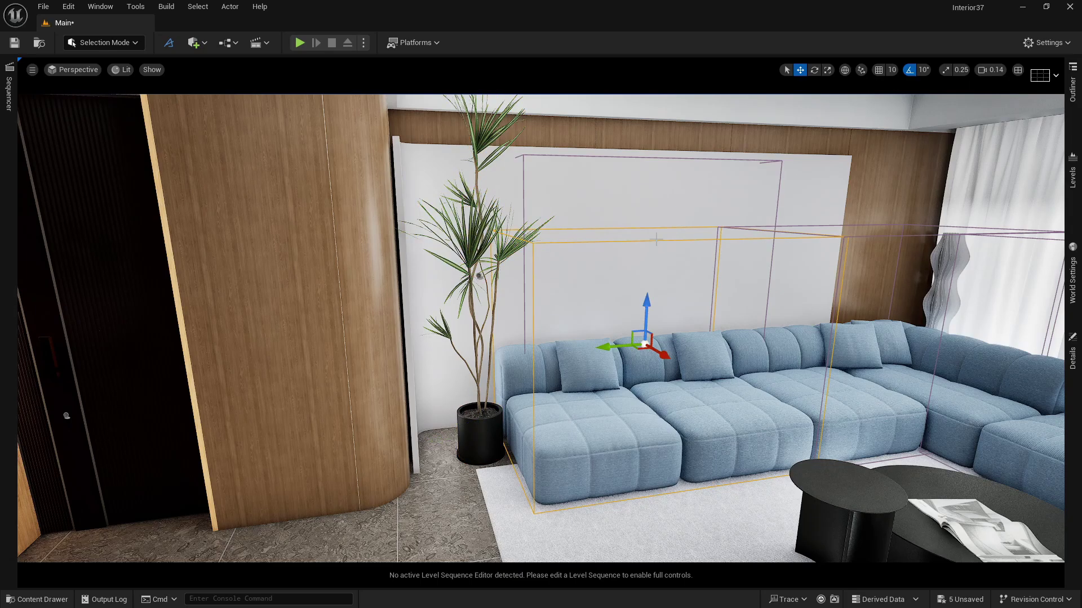
drag(613, 348, 425, 358)
key(r)
key(w)
right_drag(425, 359, 282, 359)
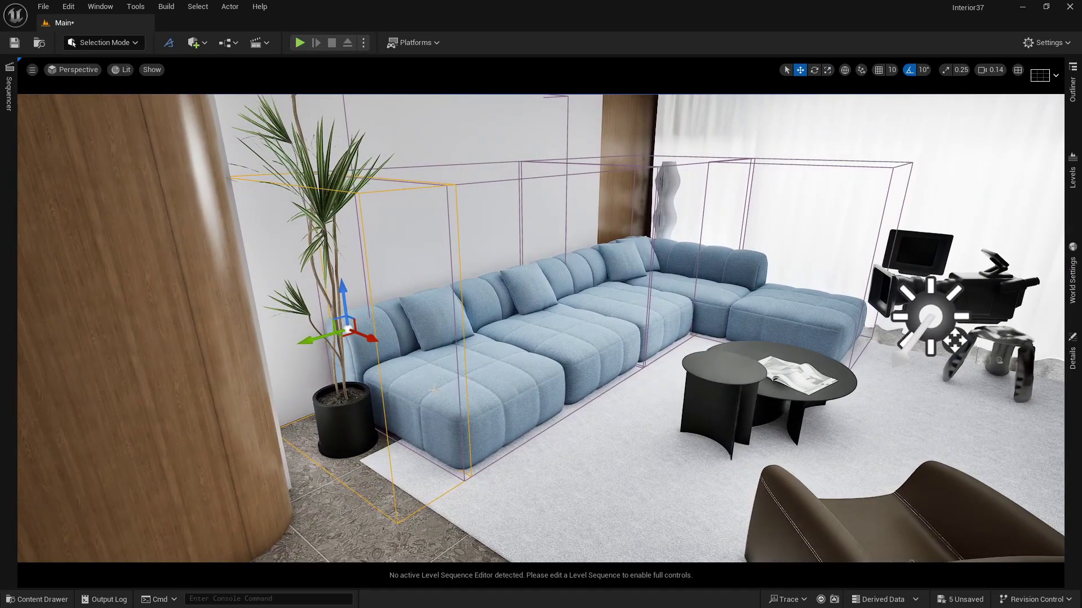
Reduce the depth of the plant's blocking volume and reposition it to fit around the pot.
key(r)
drag(370, 340, 341, 337)
key(w)
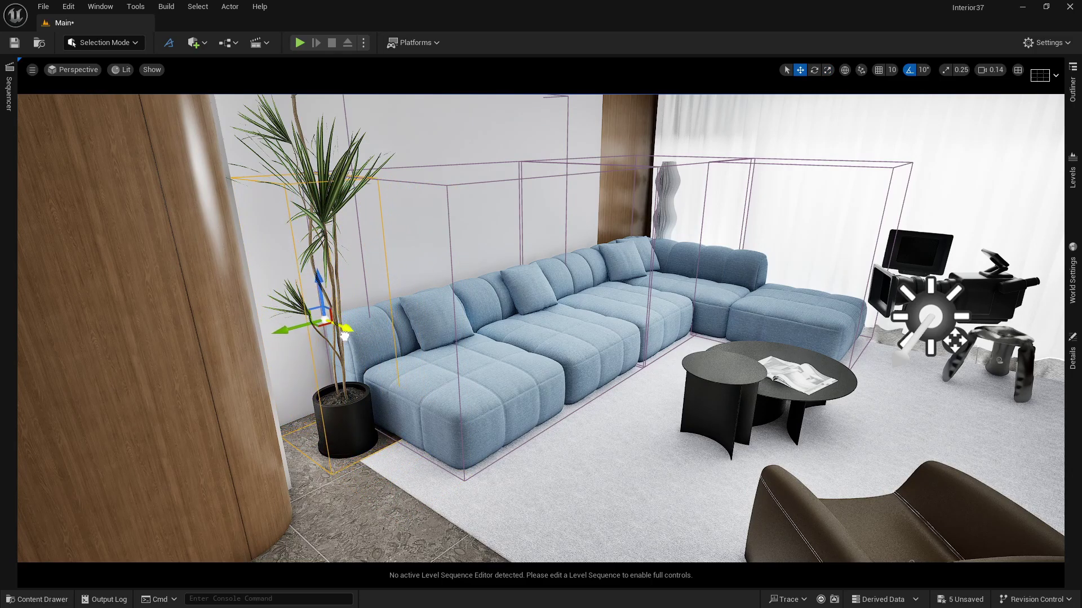
right_drag(438, 316, 430, 258)
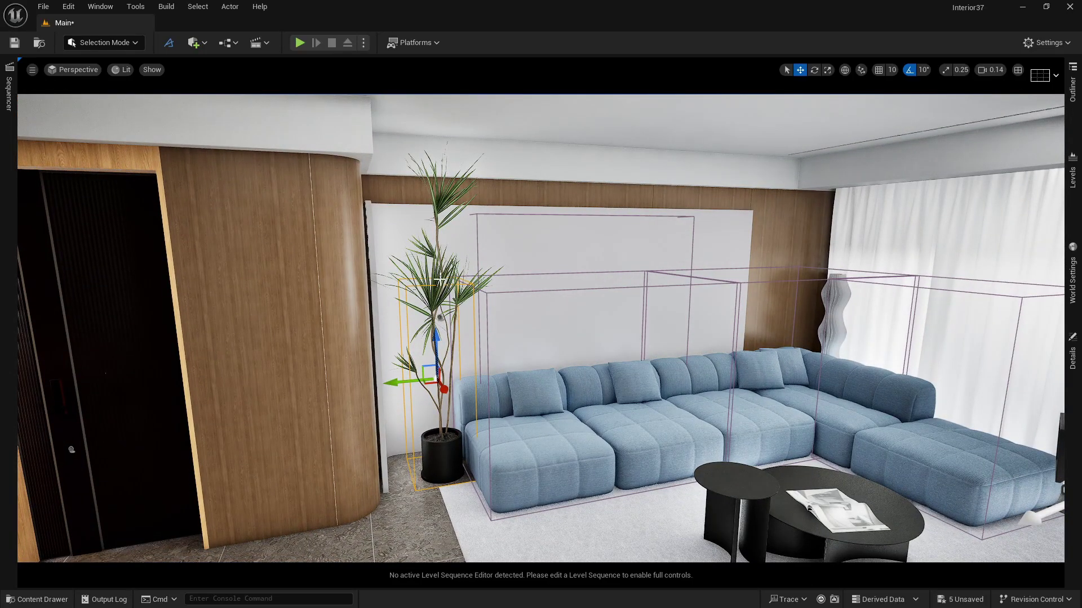
Examine the armchair and the TV wall panel as further objects that may need collision.
right_drag(439, 281, 710, 327)
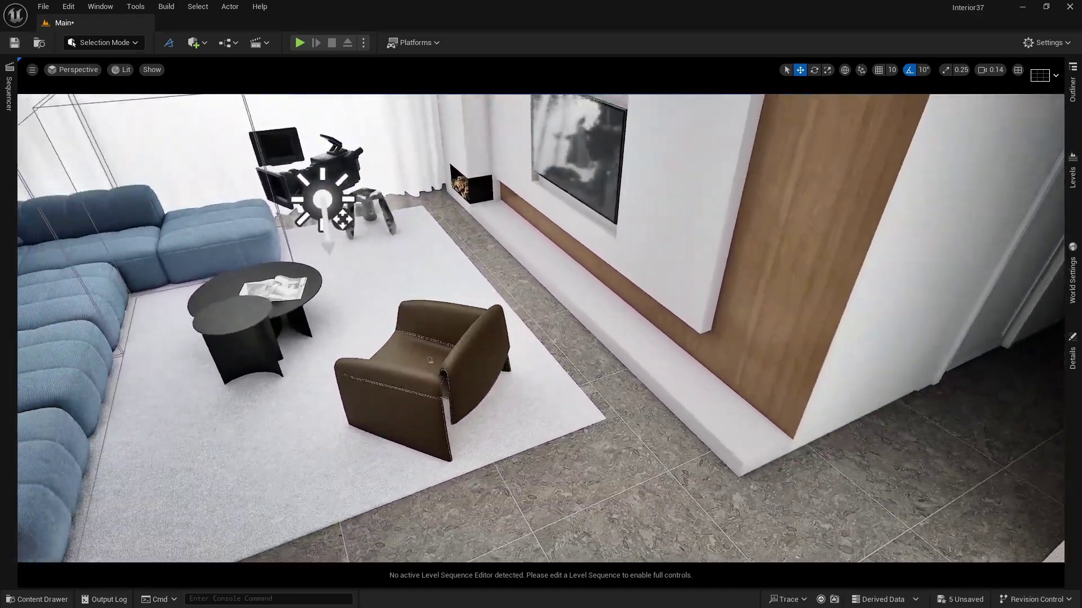
right_drag(430, 360, 475, 259)
click(468, 262)
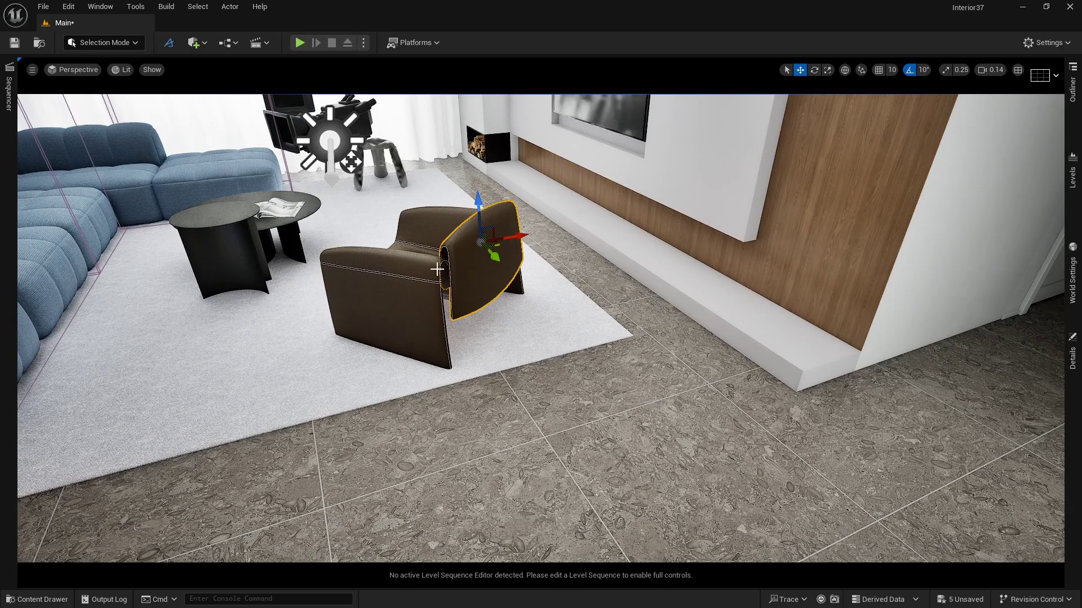
right_drag(436, 270, 444, 304)
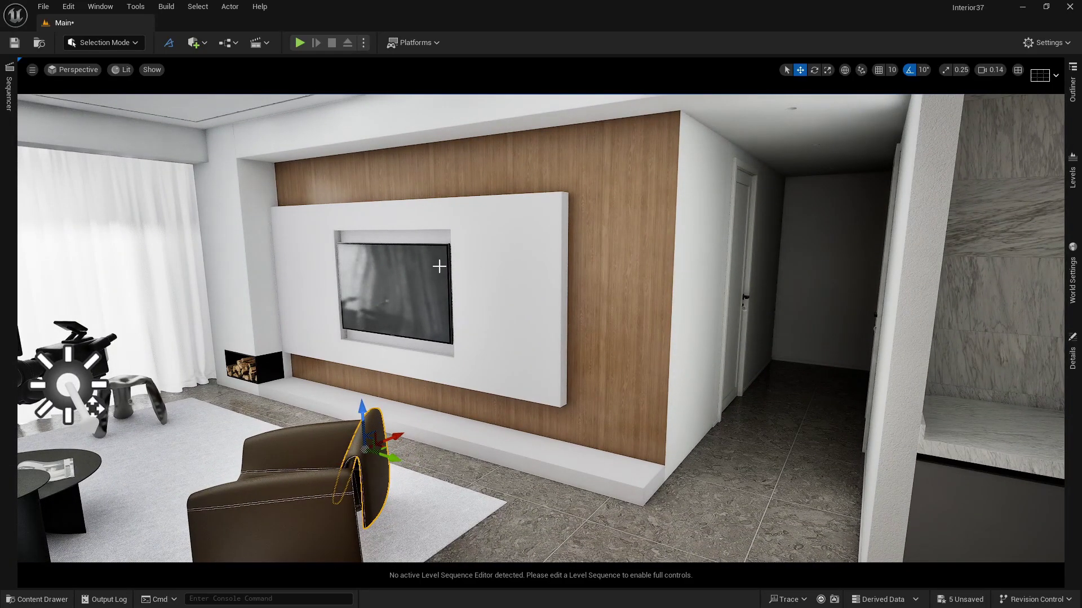
click(421, 262)
click(504, 266)
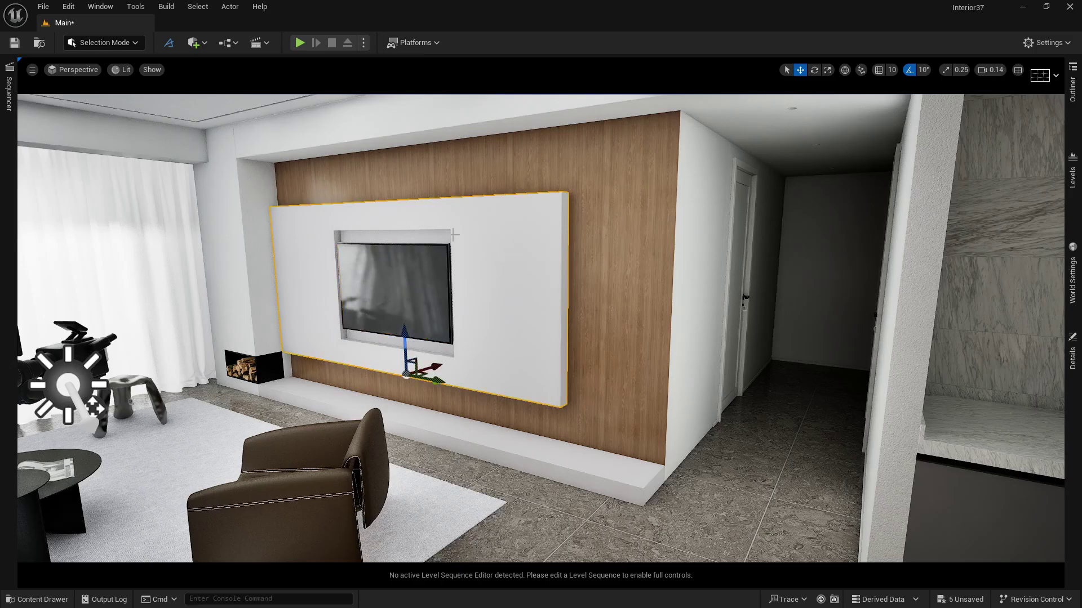
right_drag(407, 298, 275, 301)
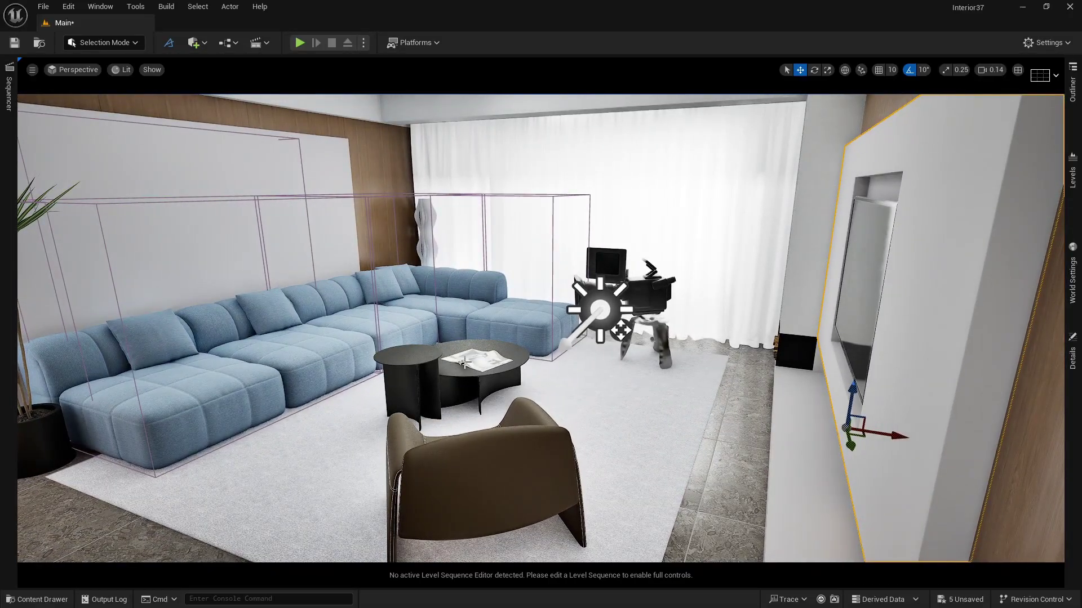
Switch the viewport to game view and inspect the coffee tables, the magazine and the wall by the fireplace.
key(g)
right_drag(463, 403, 496, 404)
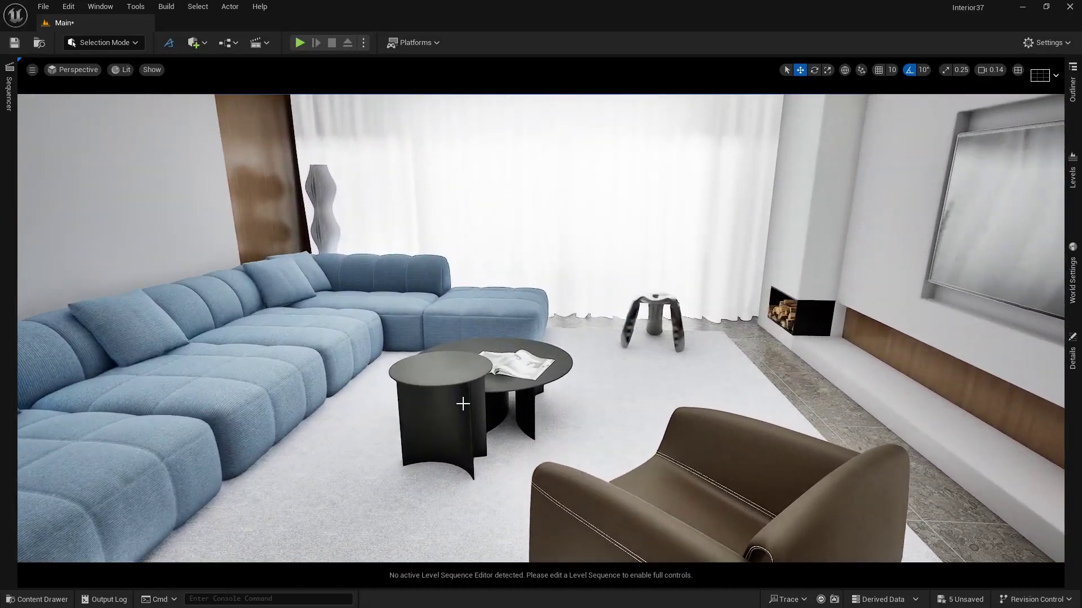
click(463, 403)
click(525, 359)
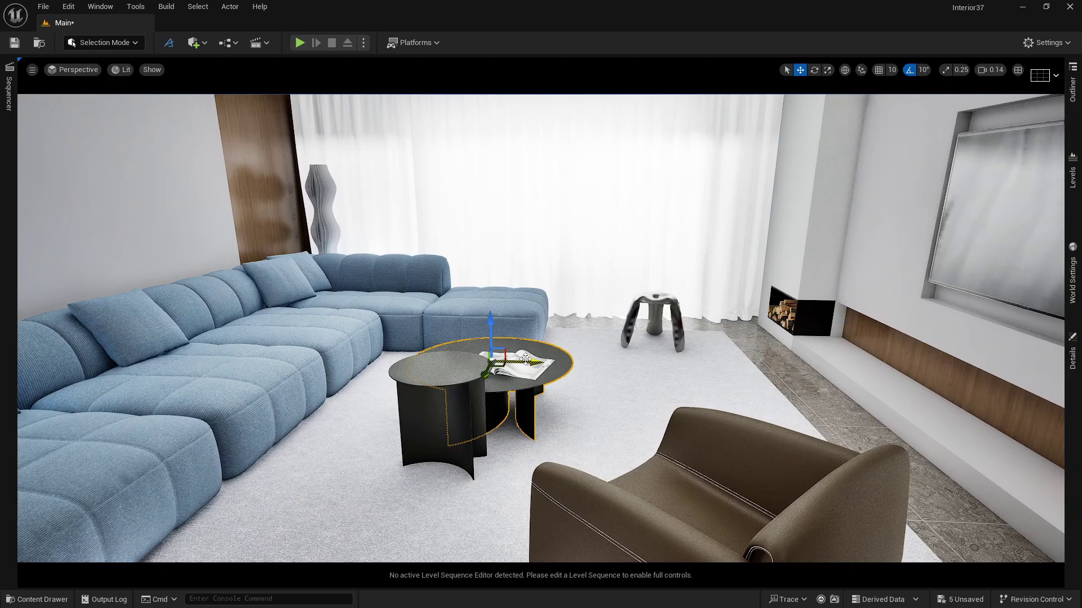
click(523, 372)
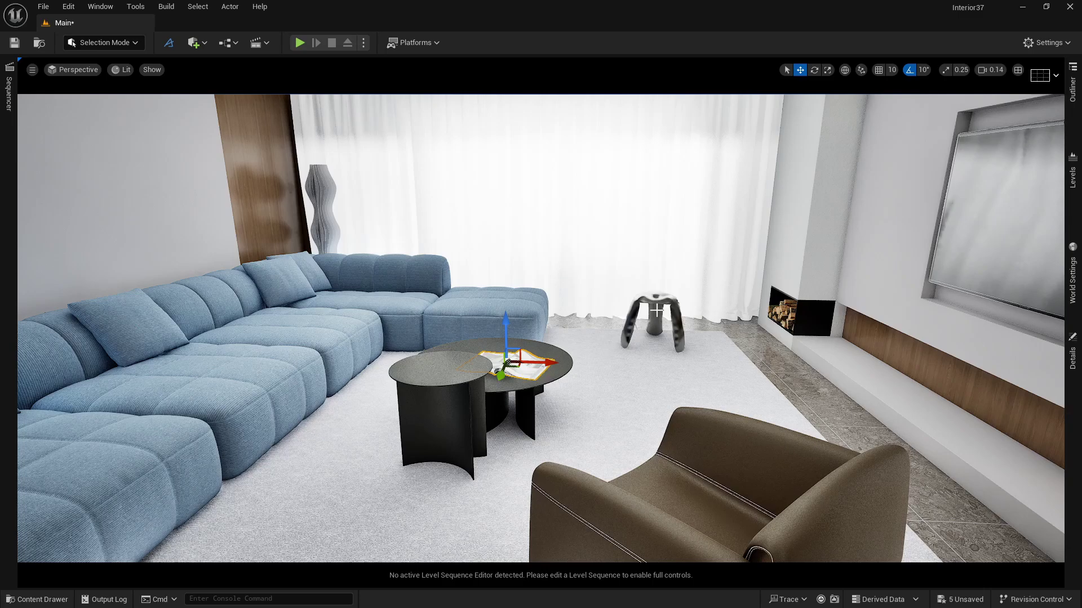
click(788, 279)
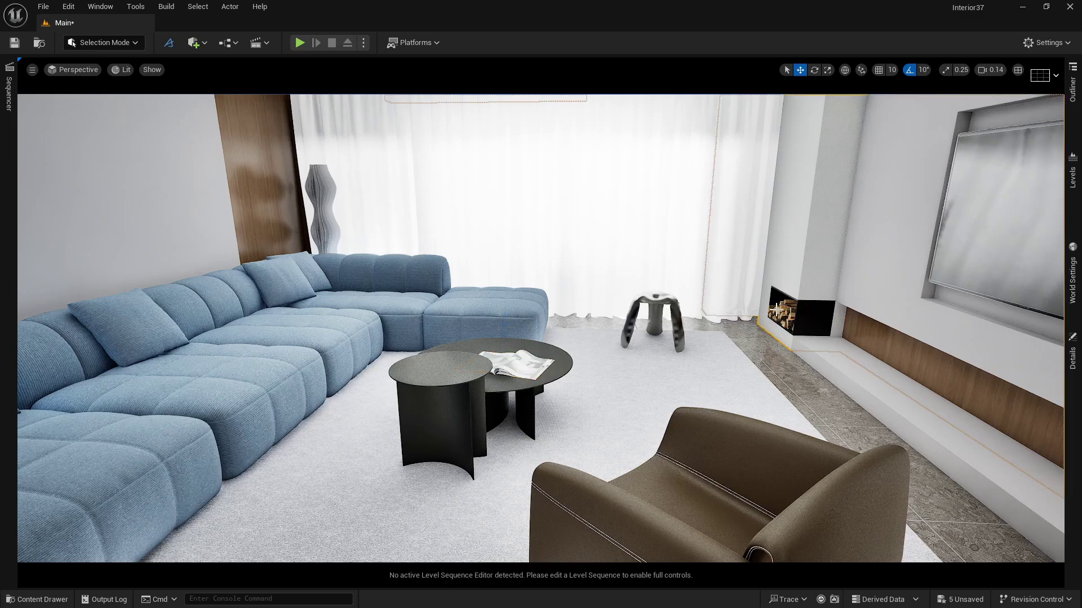
Inspect the wooden dining table in the kitchen area by selecting it.
right_drag(757, 338, 997, 337)
key(w)
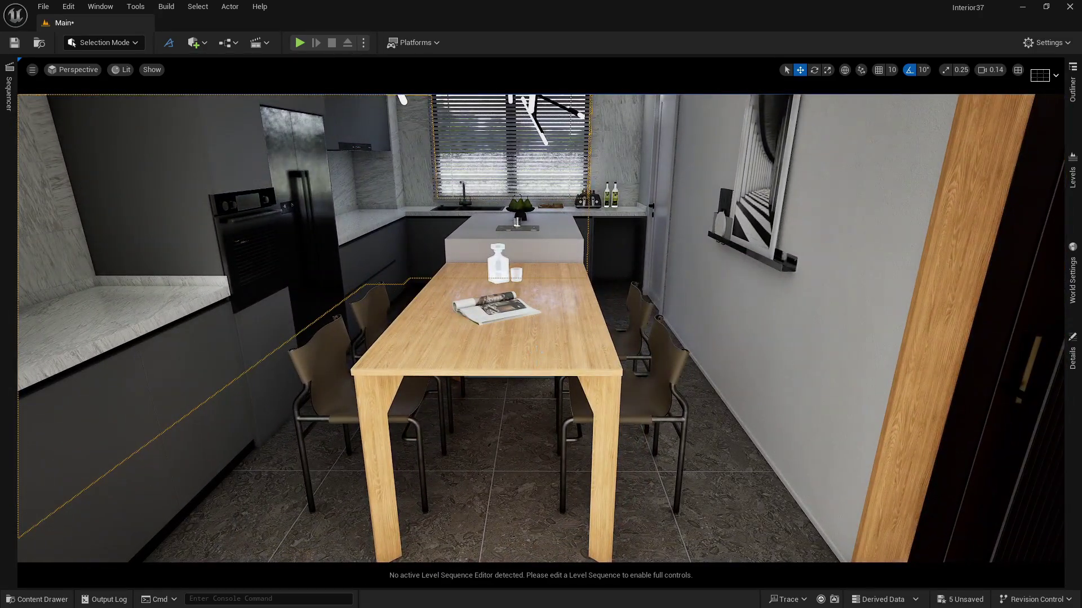
click(536, 363)
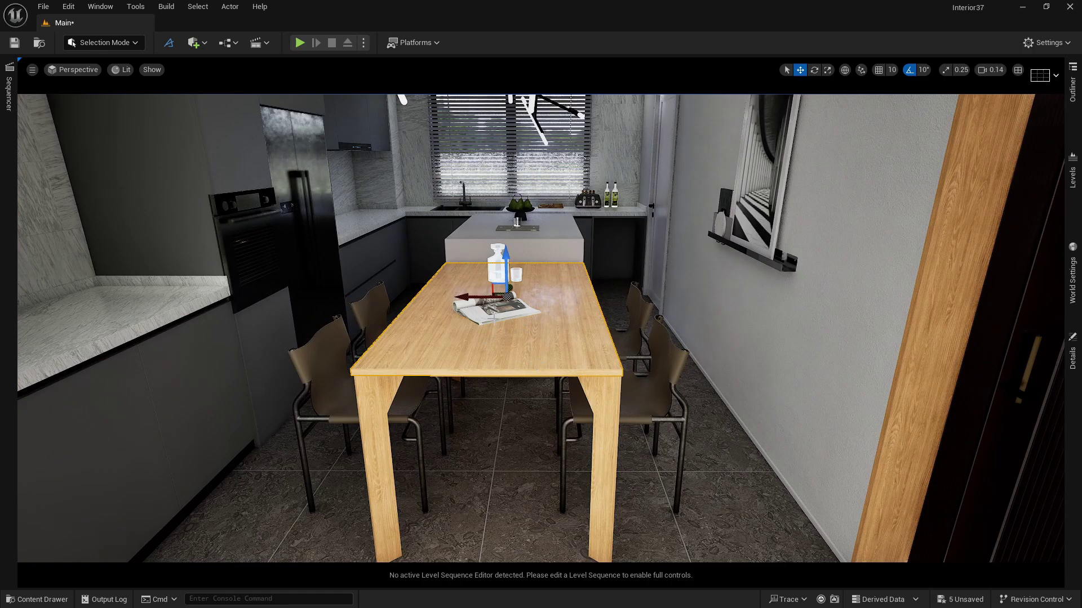